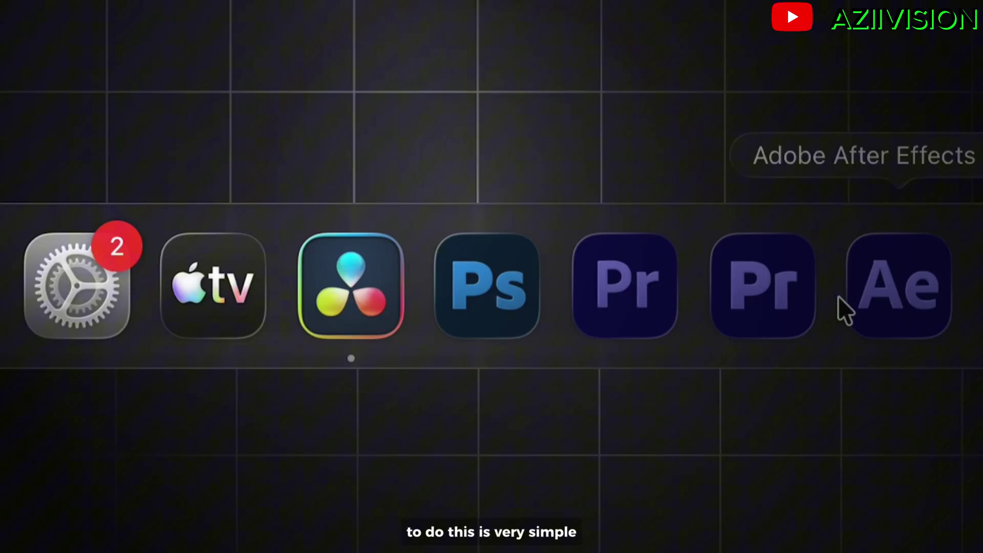
Launch Photoshop and duplicate Layer 0.
{"action": "left_click", "coordinate": [520, 290]}
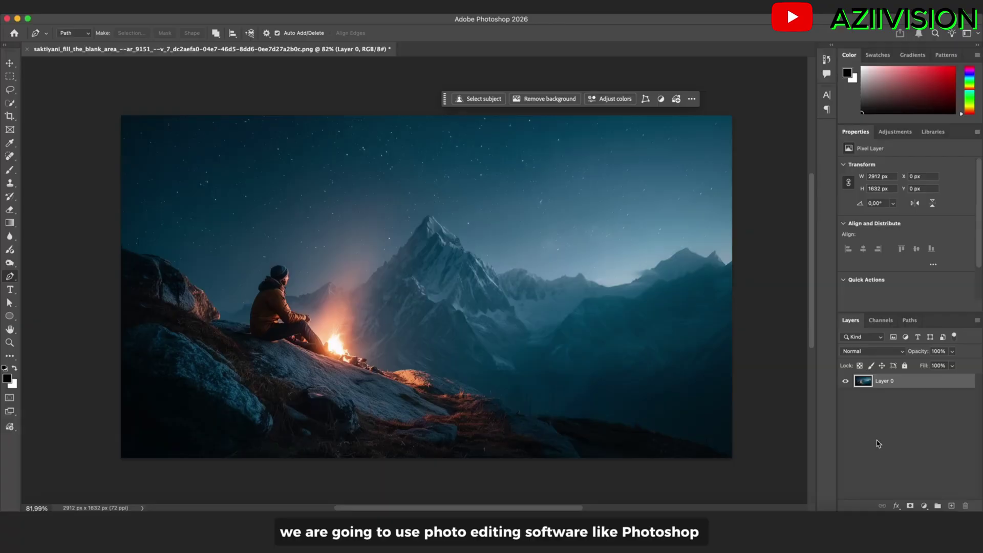
{"action": "right_click", "coordinate": [908, 383]}
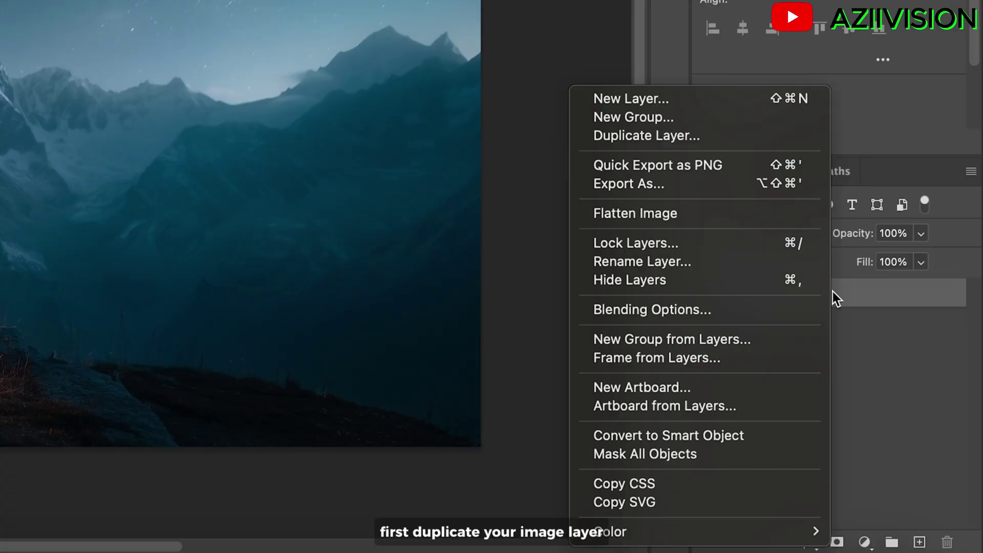
{"action": "left_click", "coordinate": [731, 137]}
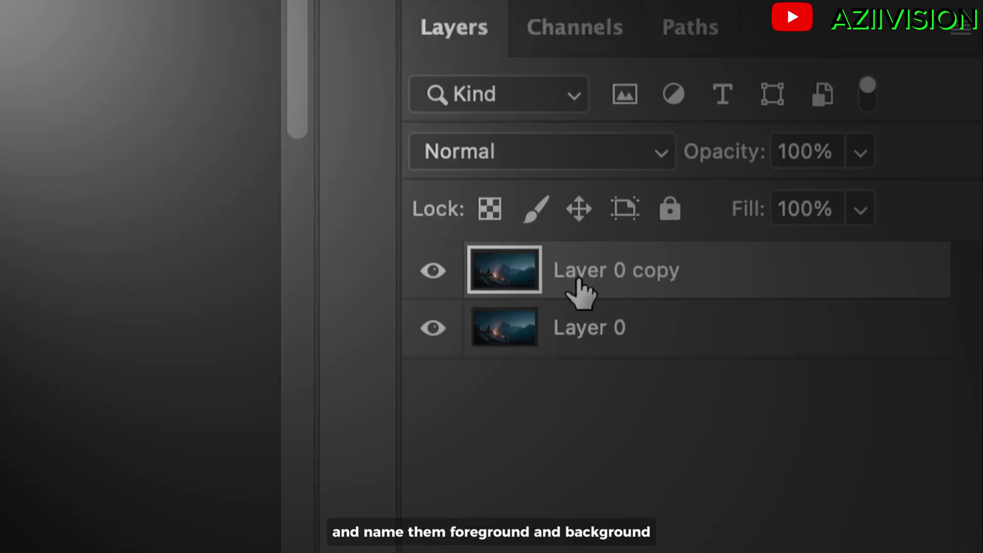
Name the layers Foreground and Background, hide Background, and select Foreground.
{"action": "double_click", "coordinate": [584, 271]}
{"action": "type", "text": "Foreground"}
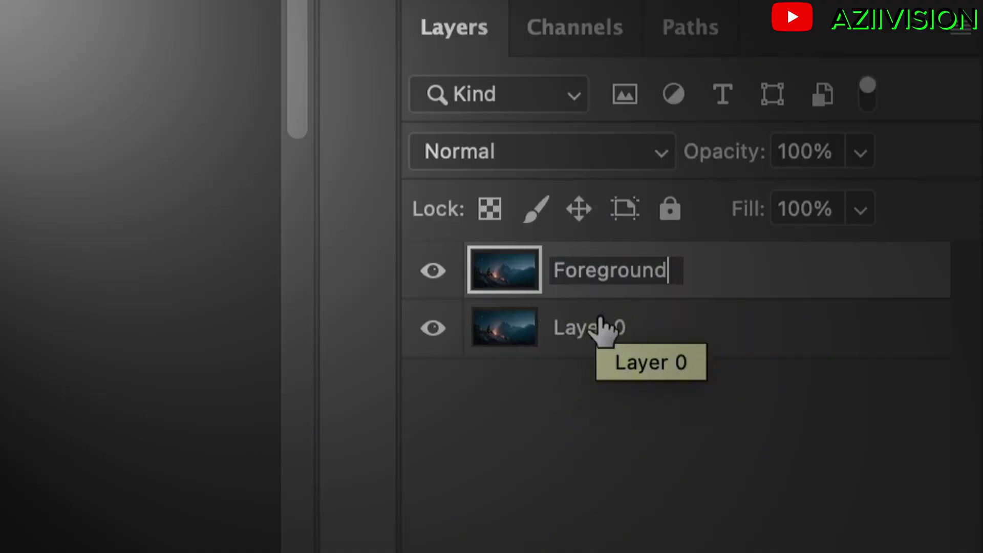
{"action": "double_click", "coordinate": [603, 327]}
{"action": "type", "text": "Background"}
{"action": "key", "text": "Return"}
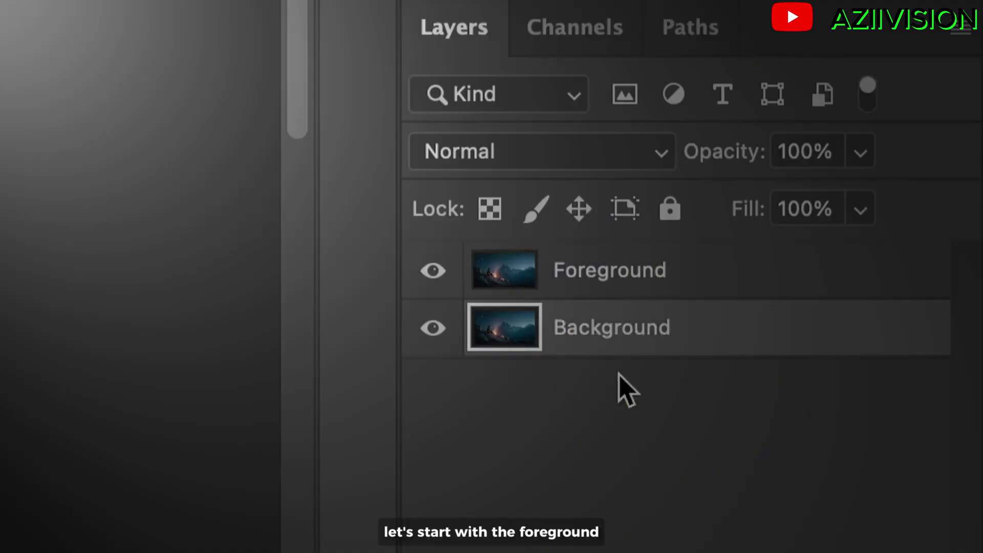
{"action": "left_click", "coordinate": [430, 351]}
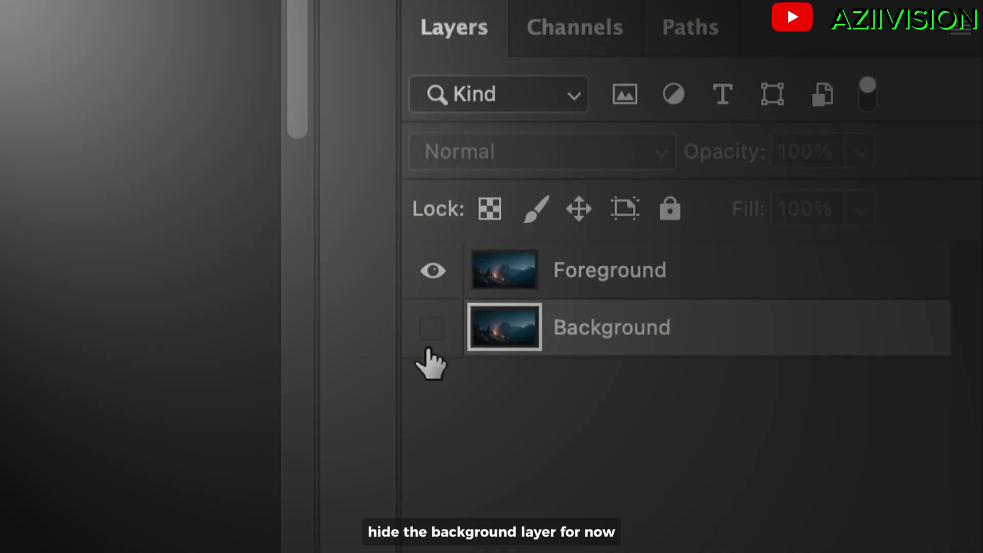
{"action": "left_click", "coordinate": [552, 287]}
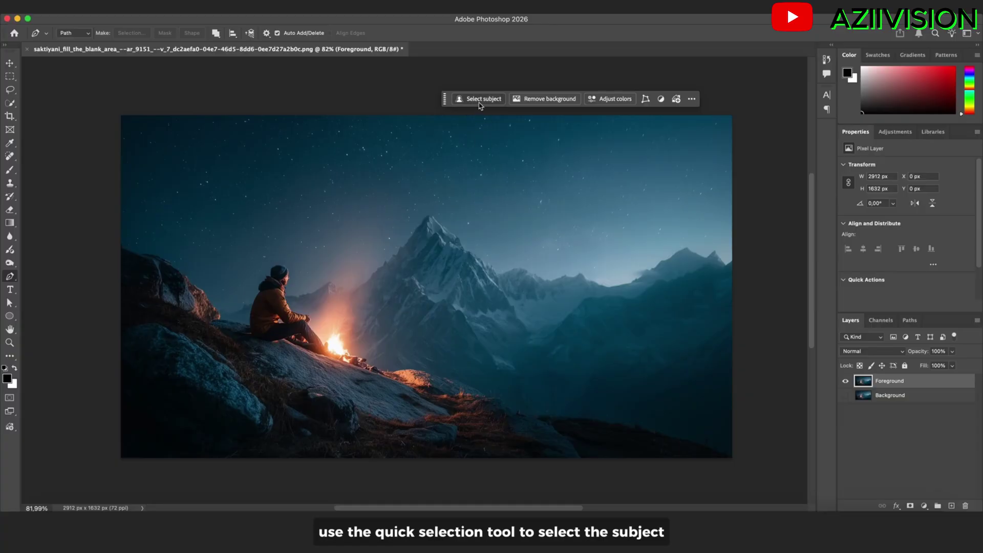
Quick-select the seated person and the rocky hillside.
{"action": "left_click", "coordinate": [480, 102]}
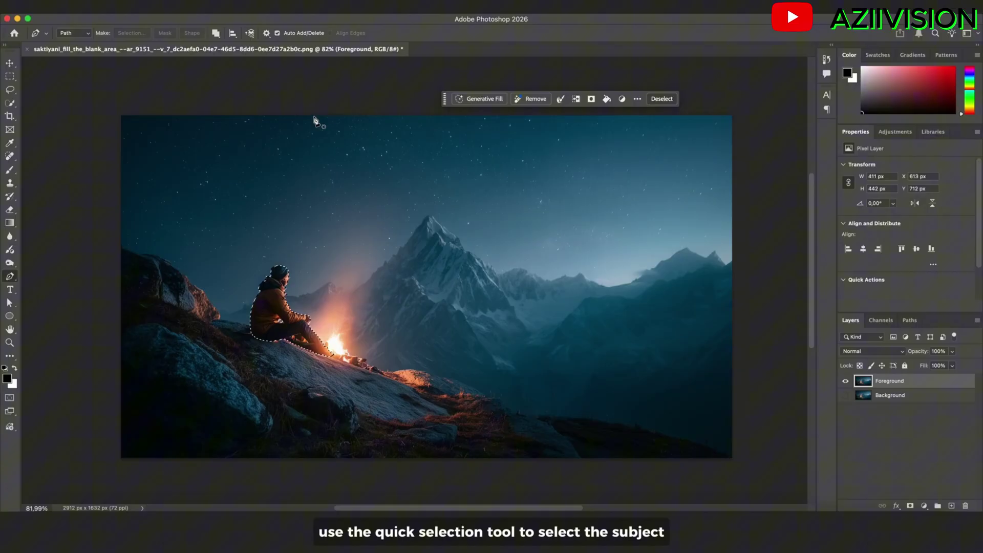
{"action": "left_click", "coordinate": [11, 103]}
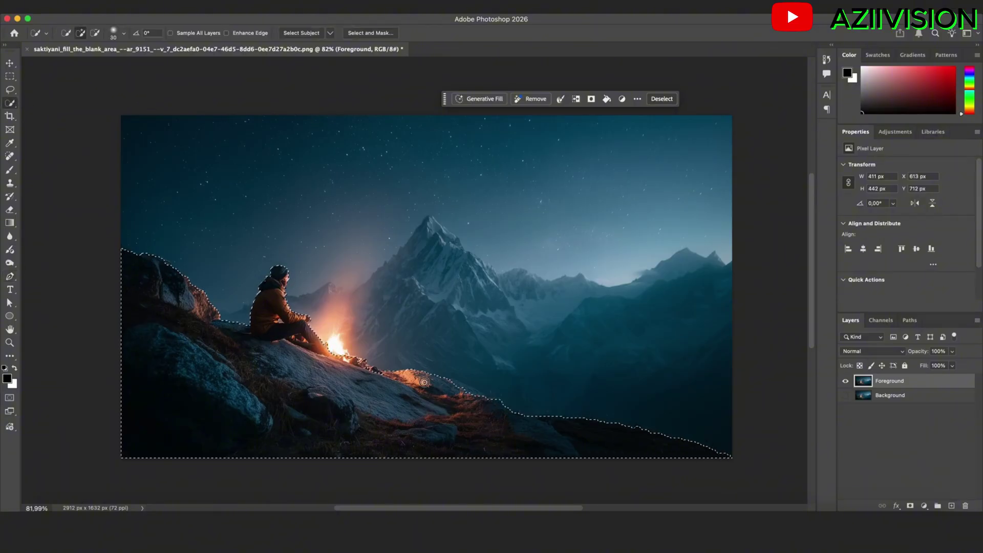
{"action": "scroll", "coordinate": [371, 375], "scroll_direction": "up", "scroll_amount": 5}
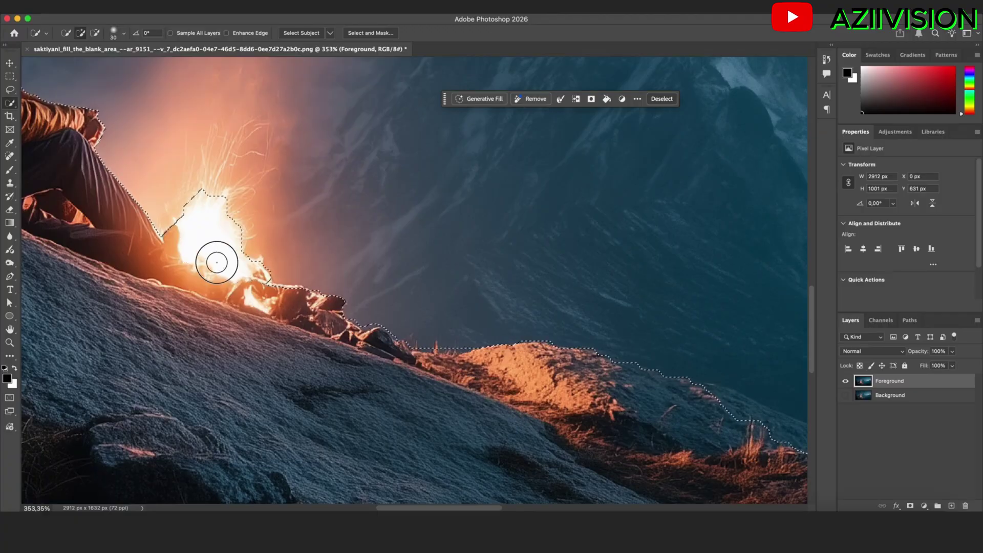
{"action": "scroll", "coordinate": [496, 330], "scroll_direction": "up", "scroll_amount": 2}
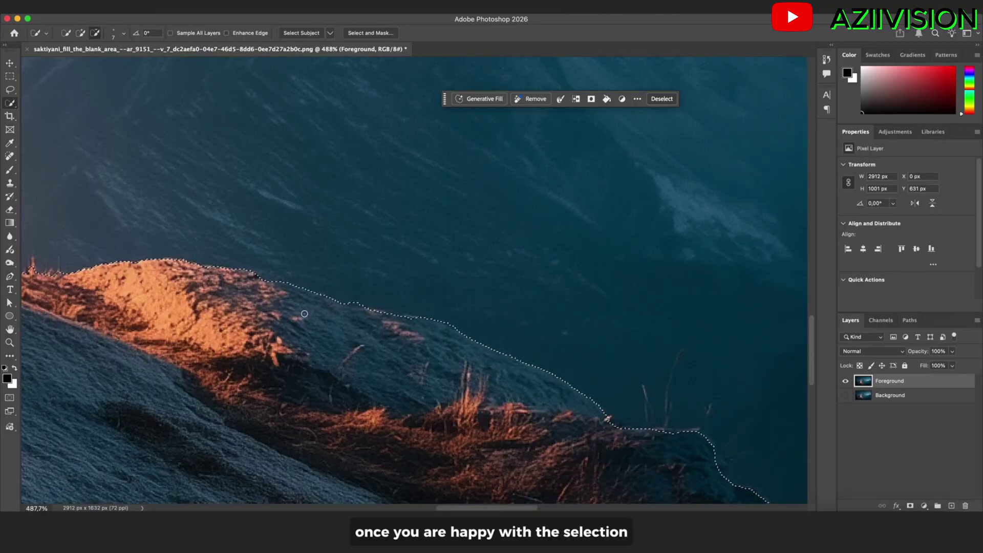
{"action": "key", "text": "ctrl+0"}
Mask Foreground to the selection and quick-export it as a PNG.
{"action": "left_click", "coordinate": [837, 459]}
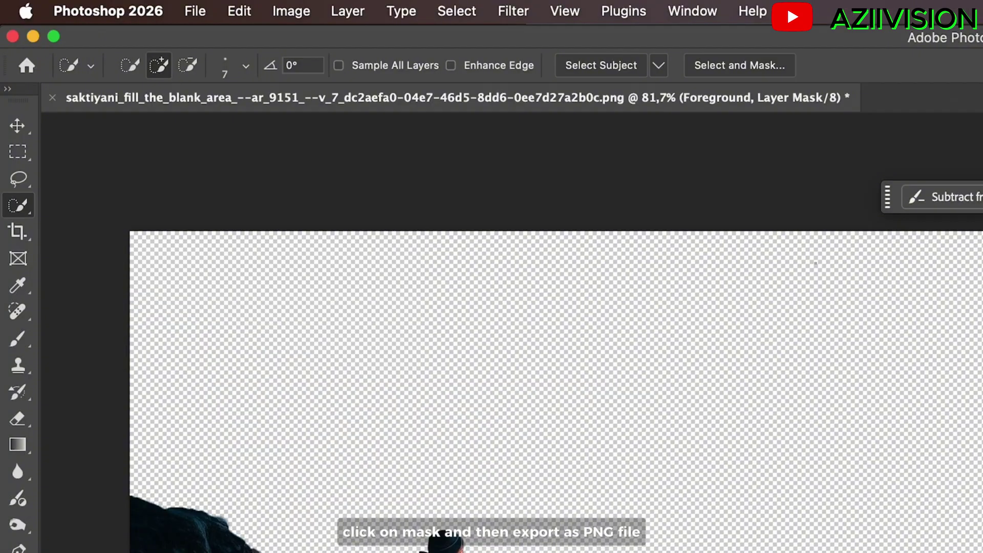
{"action": "left_click", "coordinate": [205, 10]}
{"action": "mouse_move", "coordinate": [307, 338]}
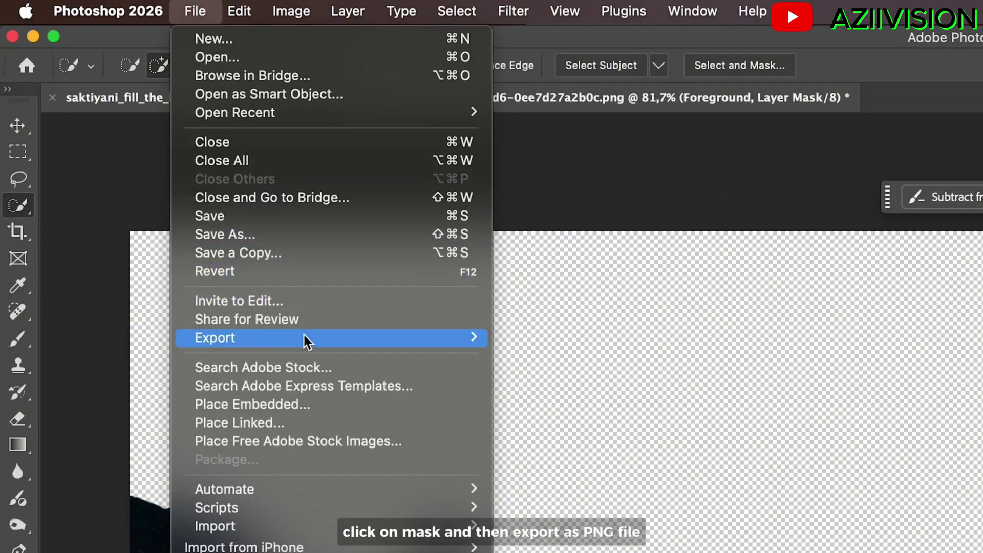
{"action": "left_click", "coordinate": [548, 336]}
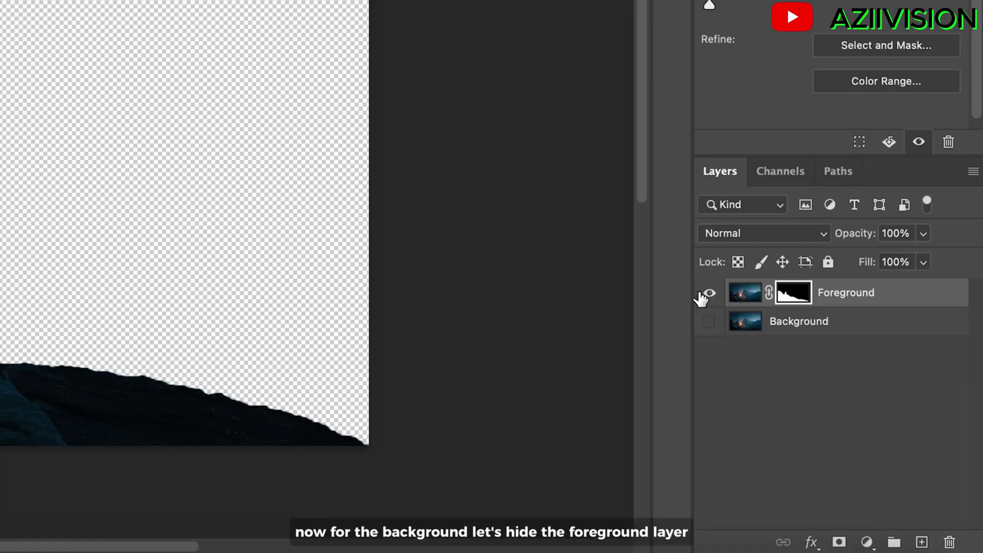
Show Background and Pen-trace the man and foreground into a selection.
{"action": "left_click", "coordinate": [708, 294]}
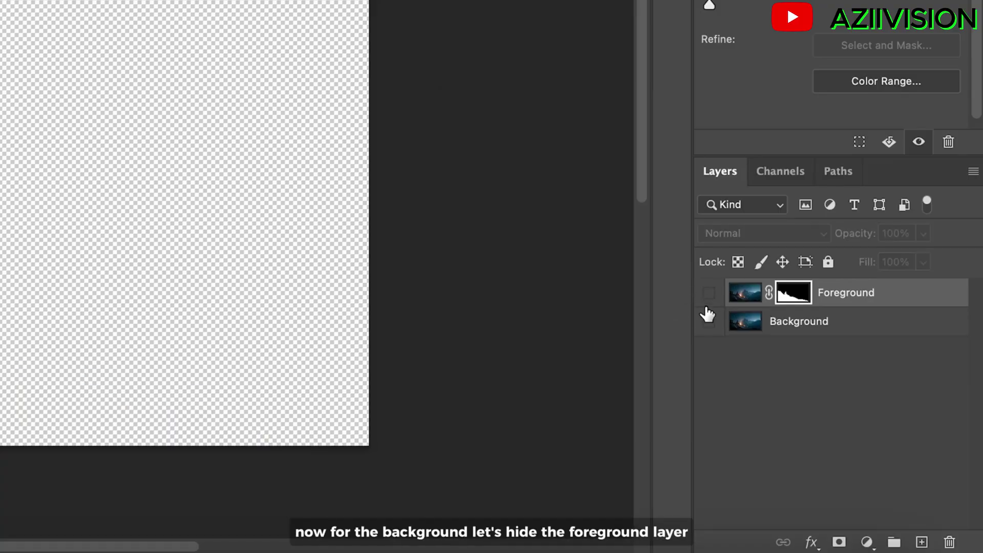
{"action": "left_click", "coordinate": [709, 322]}
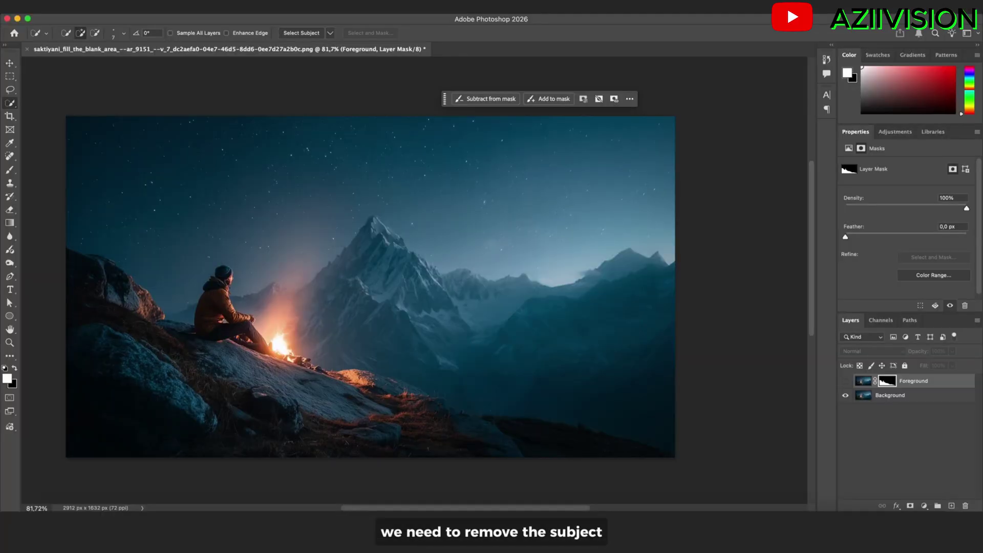
{"action": "left_click", "coordinate": [11, 276]}
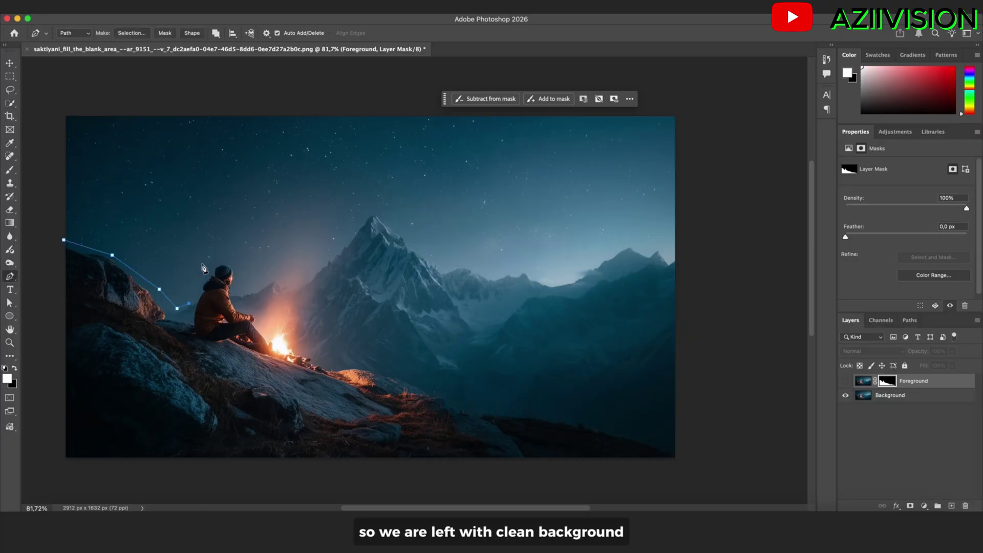
{"action": "left_click", "coordinate": [187, 319]}
{"action": "left_click", "coordinate": [199, 280]}
{"action": "left_click_drag", "start_coordinate": [213, 263], "coordinate": [238, 262]}
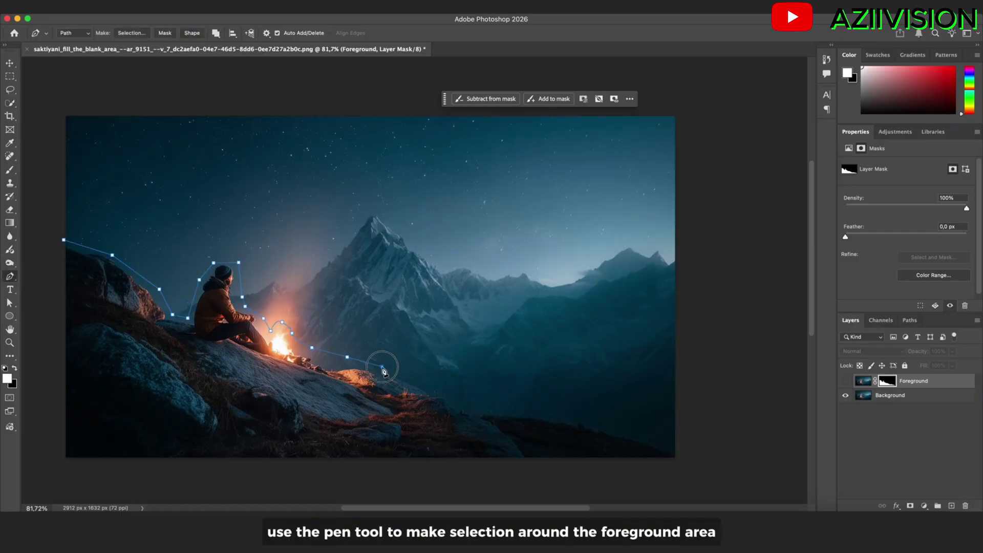
{"action": "key", "text": "ctrl+Return"}
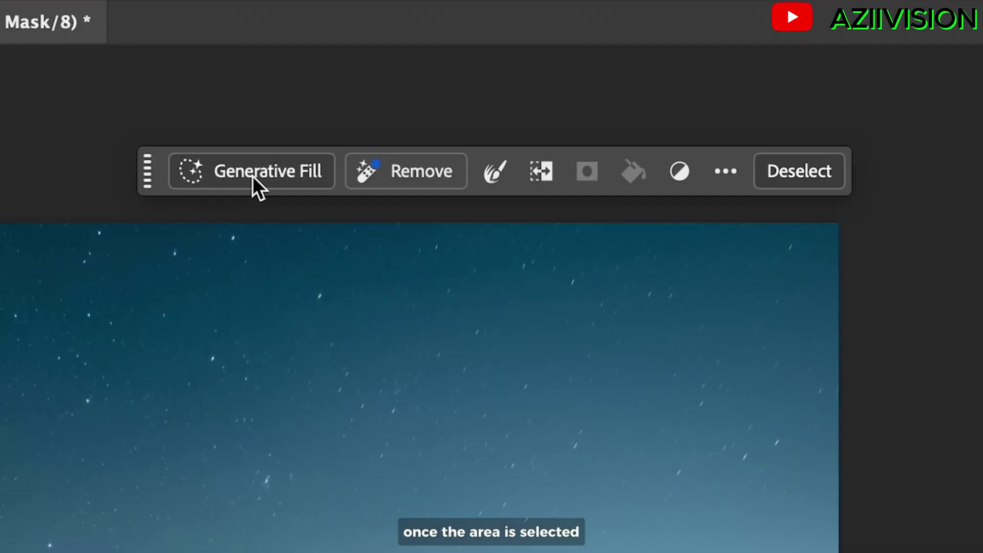
Generative-fill the selection with prompt 'delete' and keep the first, foggy variation.
{"action": "left_click", "coordinate": [479, 101]}
{"action": "type", "text": "lete"}
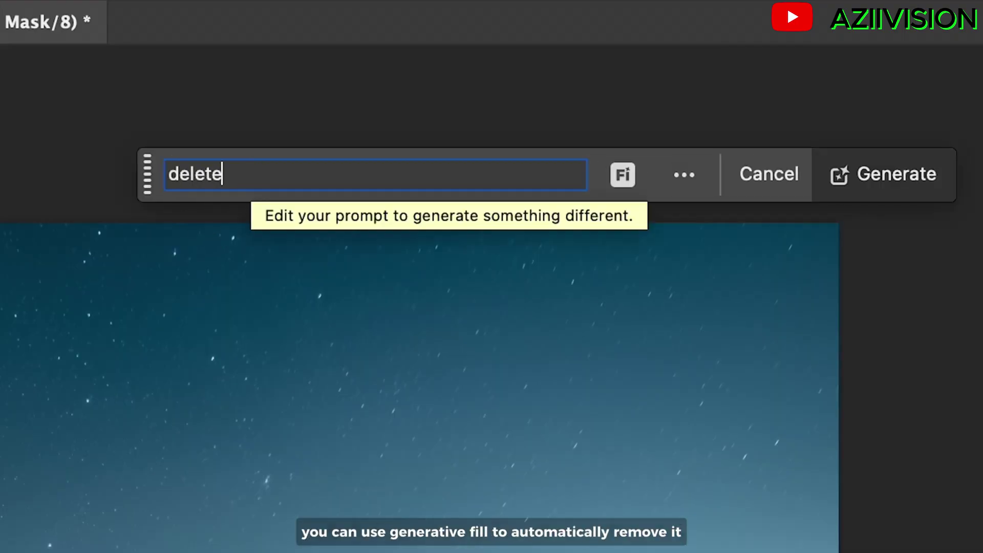
{"action": "key", "text": "Return"}
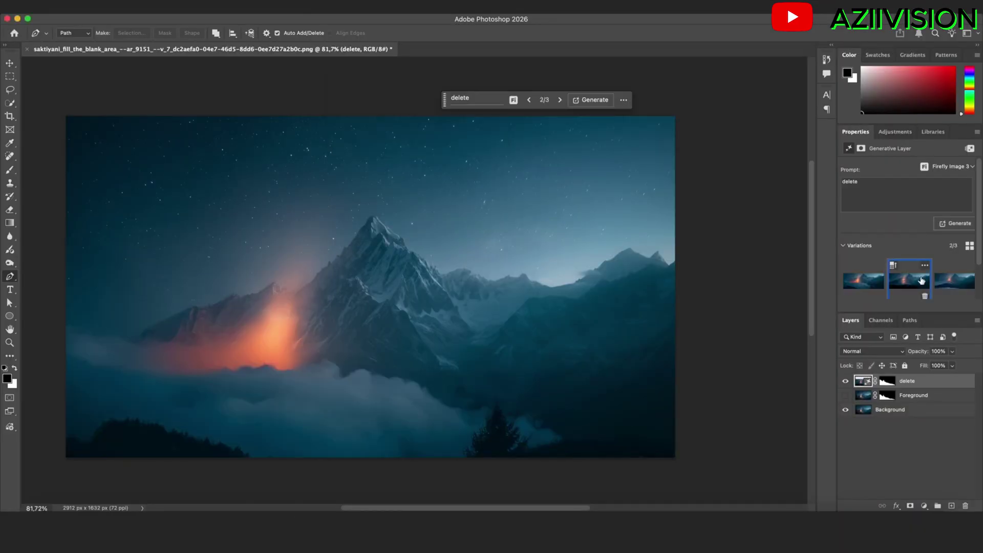
{"action": "left_click", "coordinate": [909, 281]}
{"action": "left_click", "coordinate": [943, 283]}
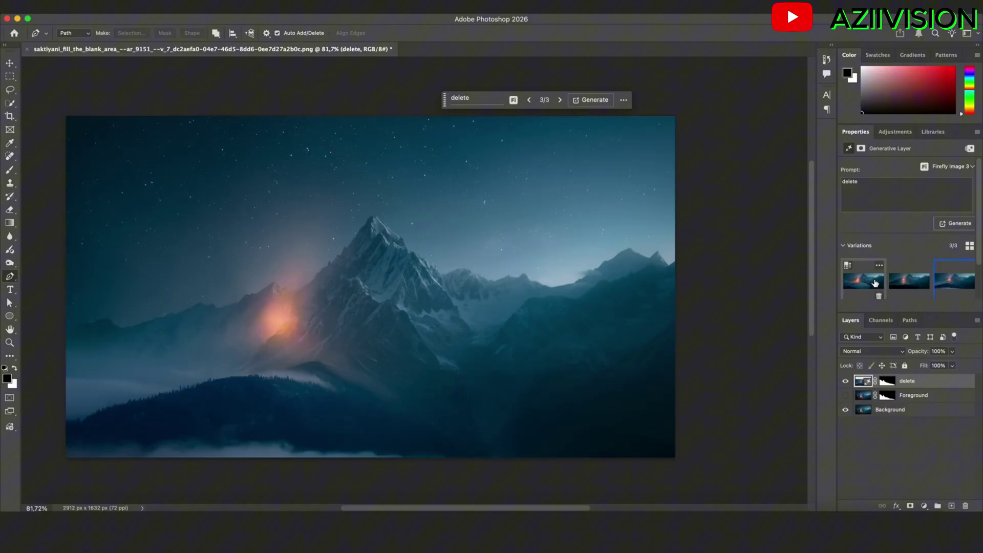
{"action": "left_click", "coordinate": [874, 283]}
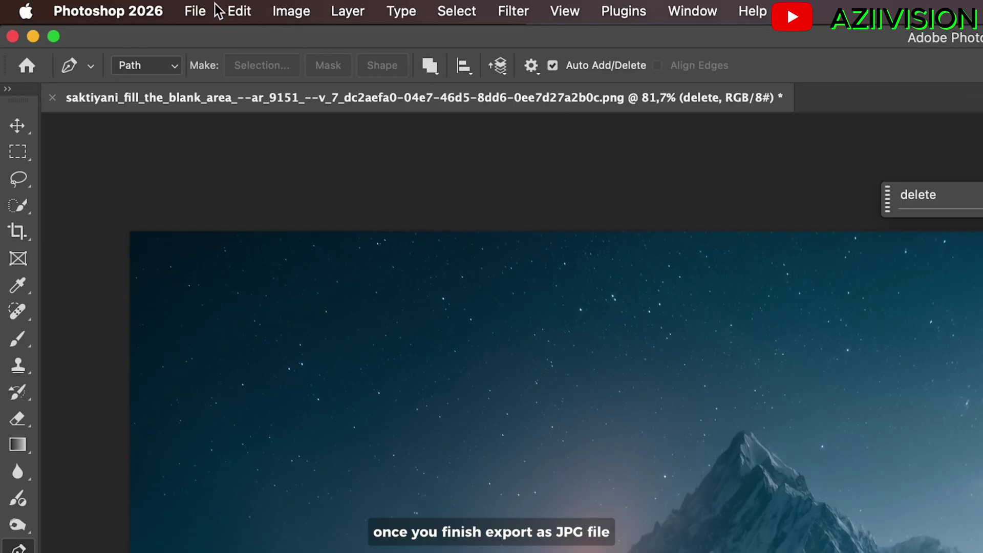
Export the mountain-only scene with Export As in JPG format.
{"action": "left_click", "coordinate": [197, 10]}
{"action": "mouse_move", "coordinate": [205, 328]}
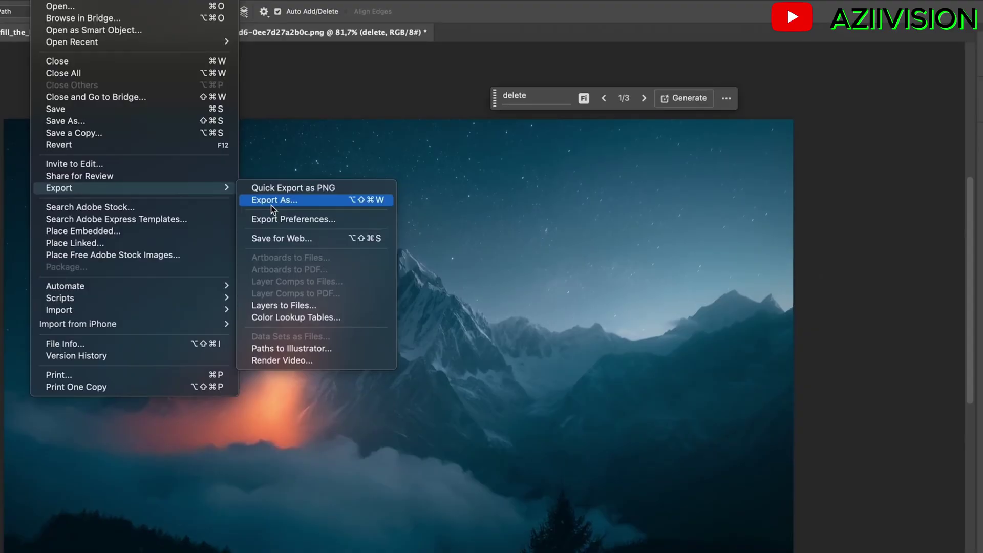
{"action": "left_click", "coordinate": [529, 346]}
{"action": "left_click", "coordinate": [770, 59]}
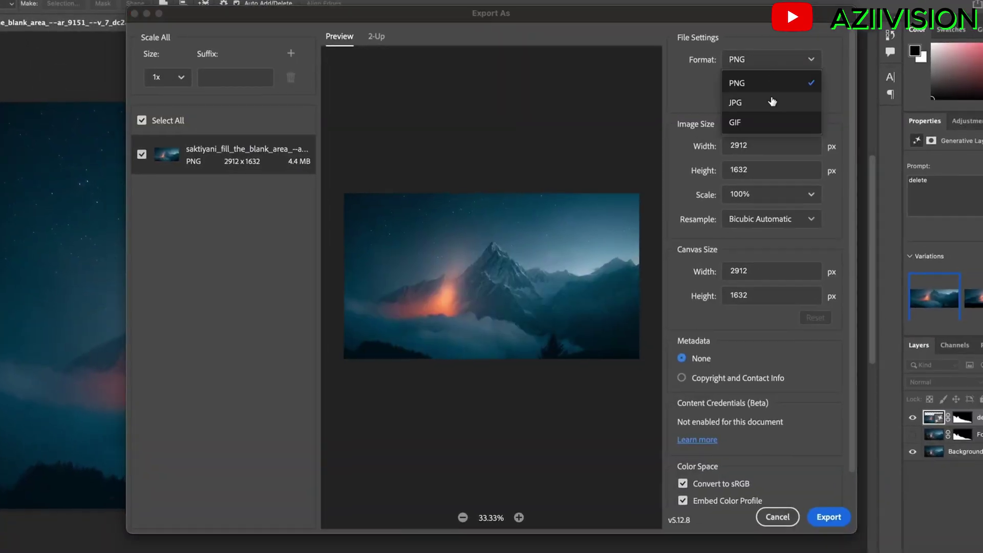
{"action": "left_click", "coordinate": [770, 101]}
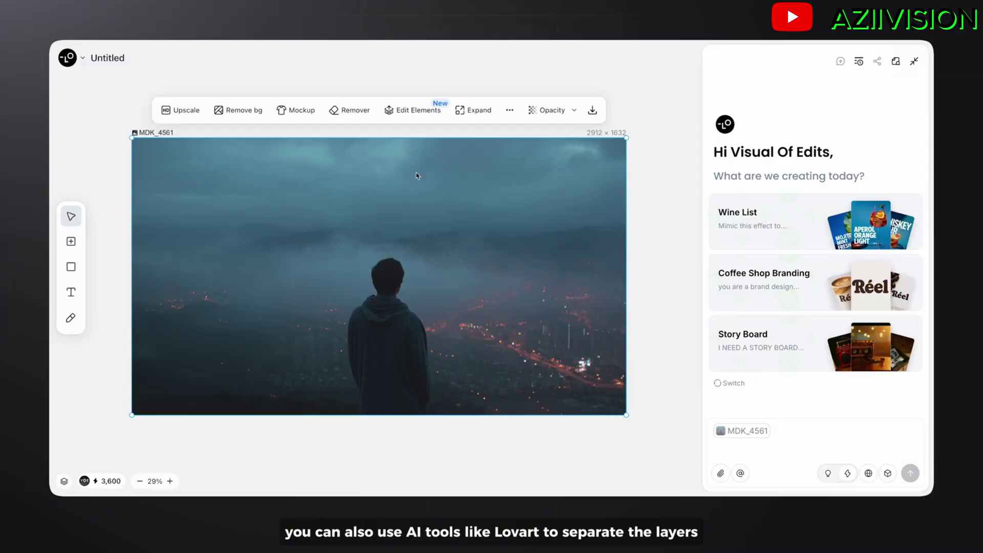
Run Edit Elements on the misty city photo and drag the hooded figure below the images.
{"action": "left_click", "coordinate": [414, 110]}
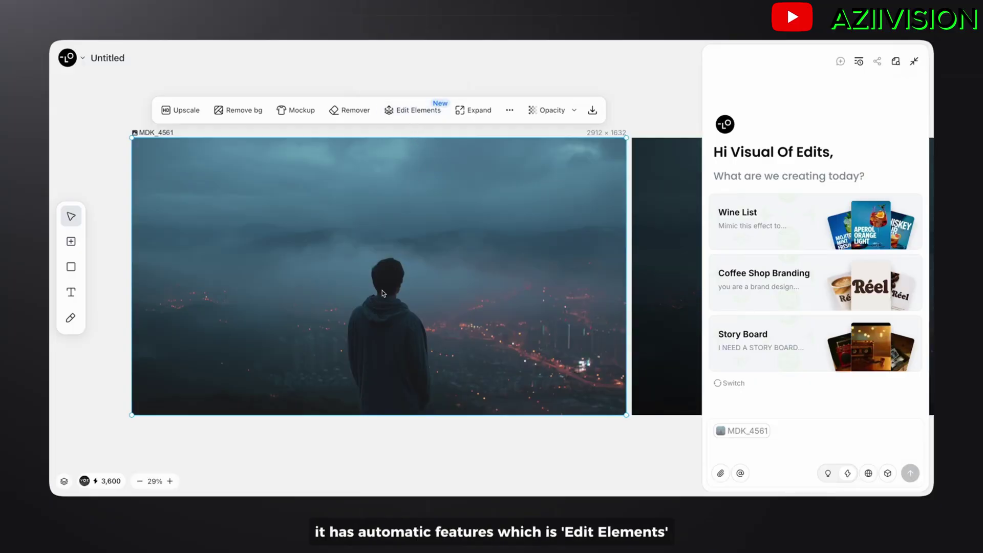
{"action": "scroll", "coordinate": [392, 310], "scroll_direction": "down", "scroll_amount": 3}
{"action": "left_click_drag", "start_coordinate": [549, 408], "coordinate": [379, 408]}
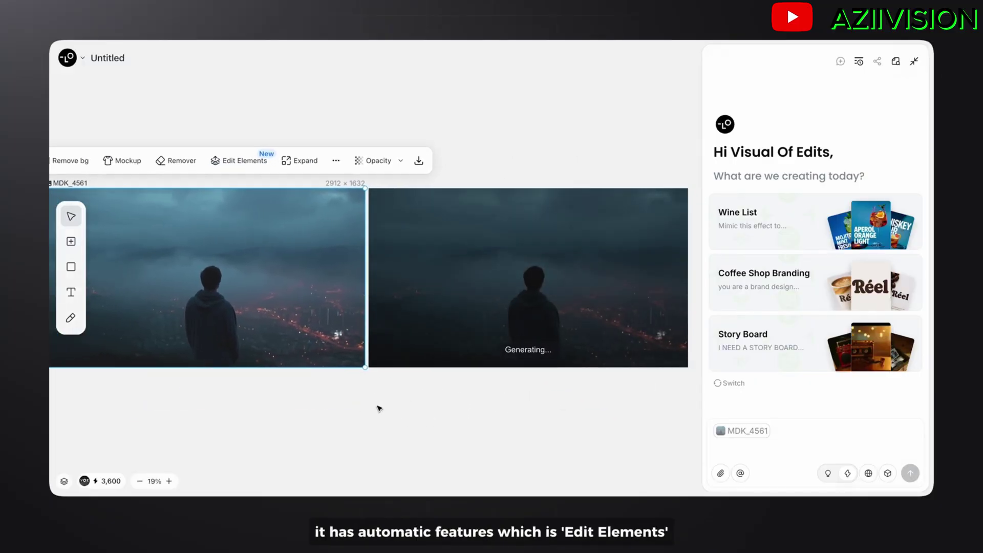
{"action": "left_click", "coordinate": [379, 408]}
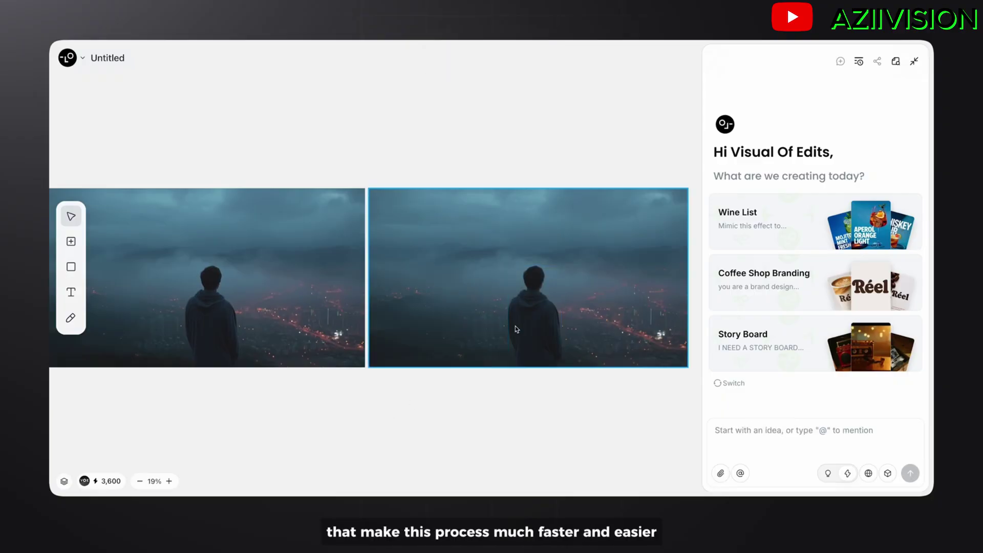
{"action": "left_click_drag", "start_coordinate": [524, 318], "coordinate": [447, 433]}
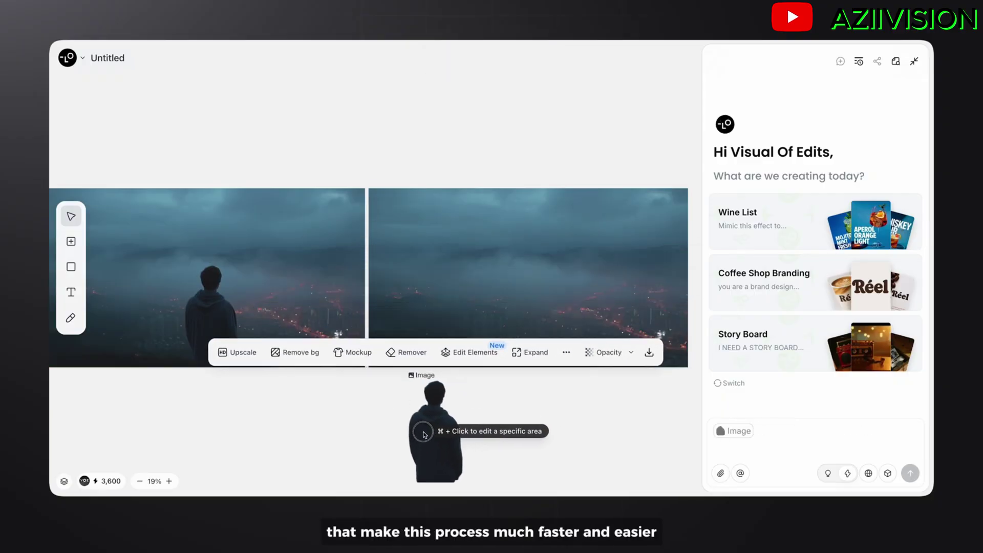
{"action": "left_click", "coordinate": [536, 432]}
{"action": "left_click_drag", "start_coordinate": [557, 416], "coordinate": [495, 380]}
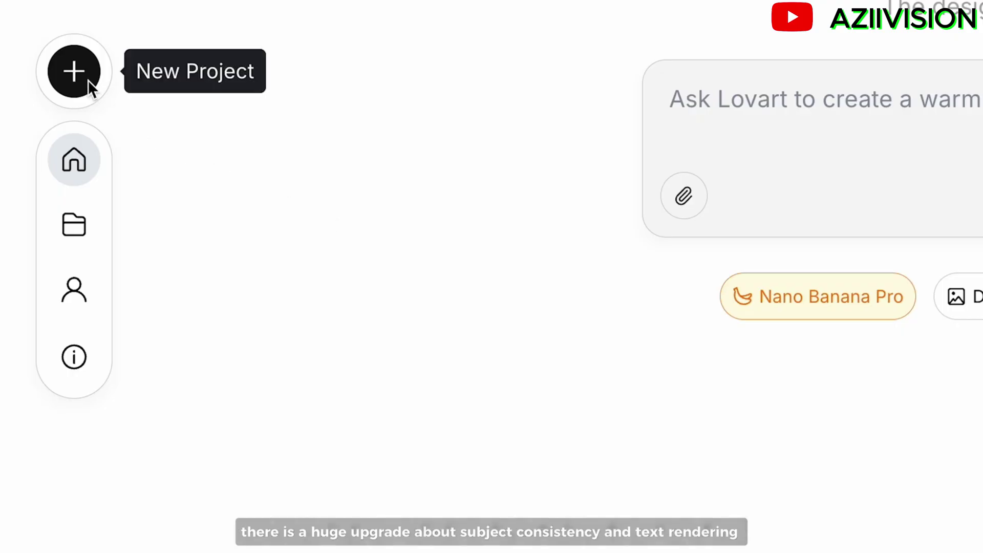
{"action": "left_click", "coordinate": [86, 78]}
{"action": "left_click", "coordinate": [64, 110]}
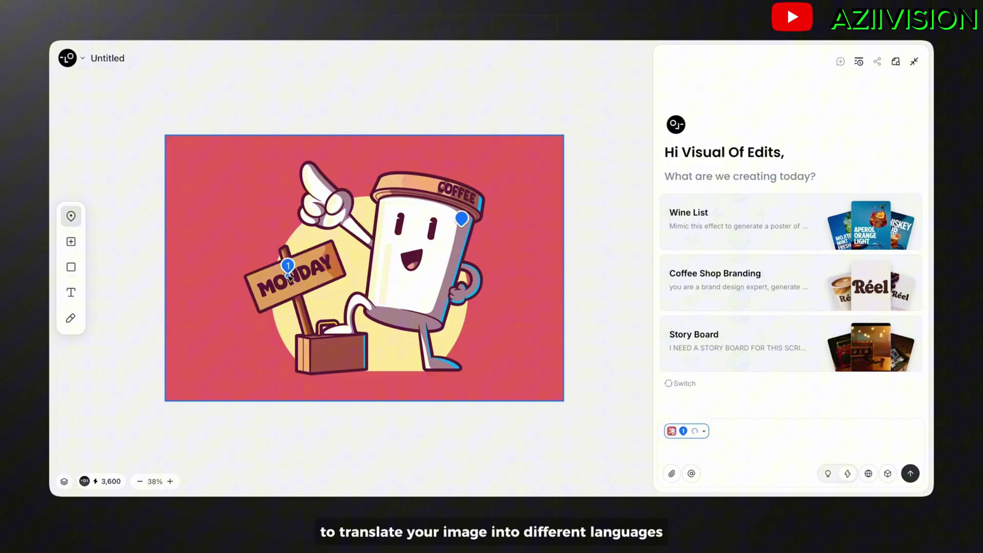
{"action": "type", "text": "Translate the "}
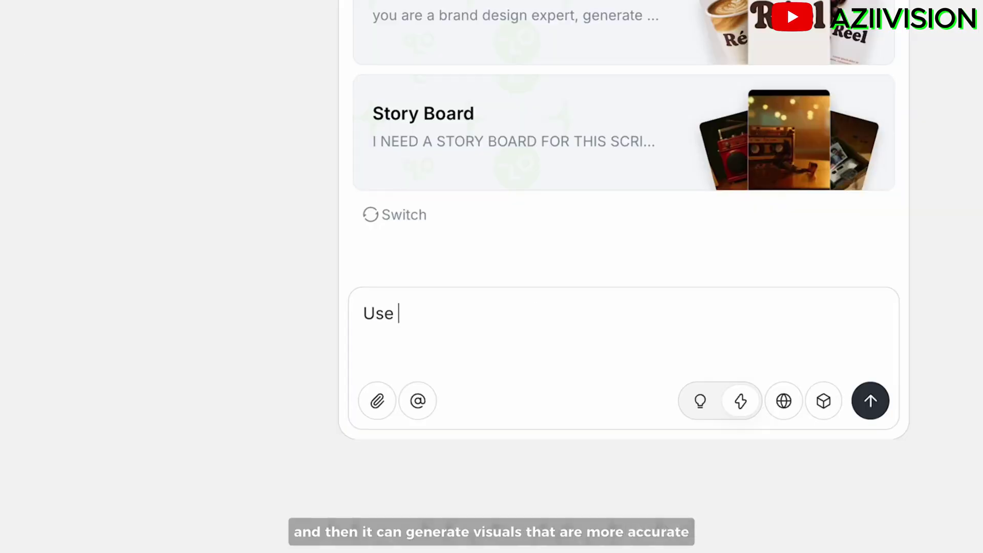
{"action": "type", "text": "@nano"}
{"action": "key", "text": "Return"}
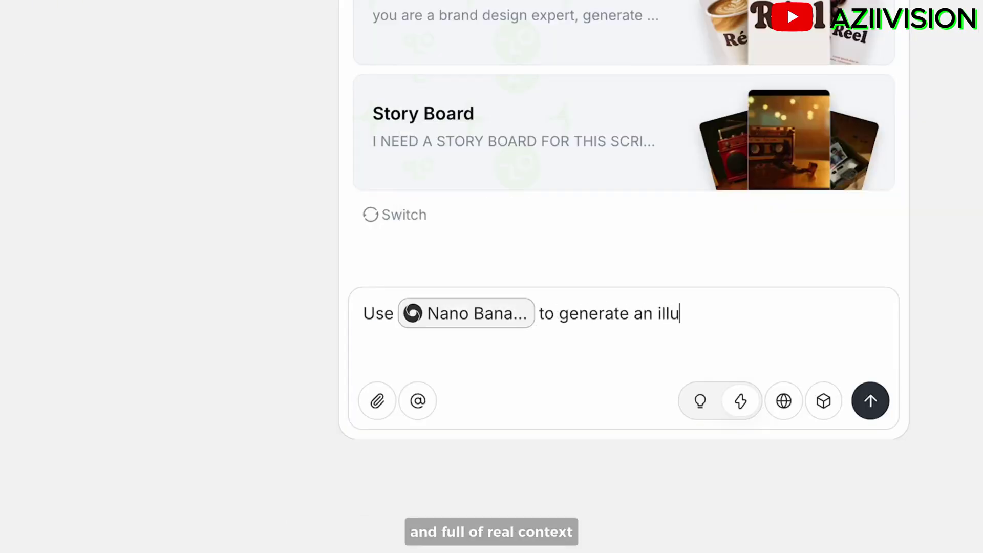
{"action": "type", "text": "w to make Indonesian"}
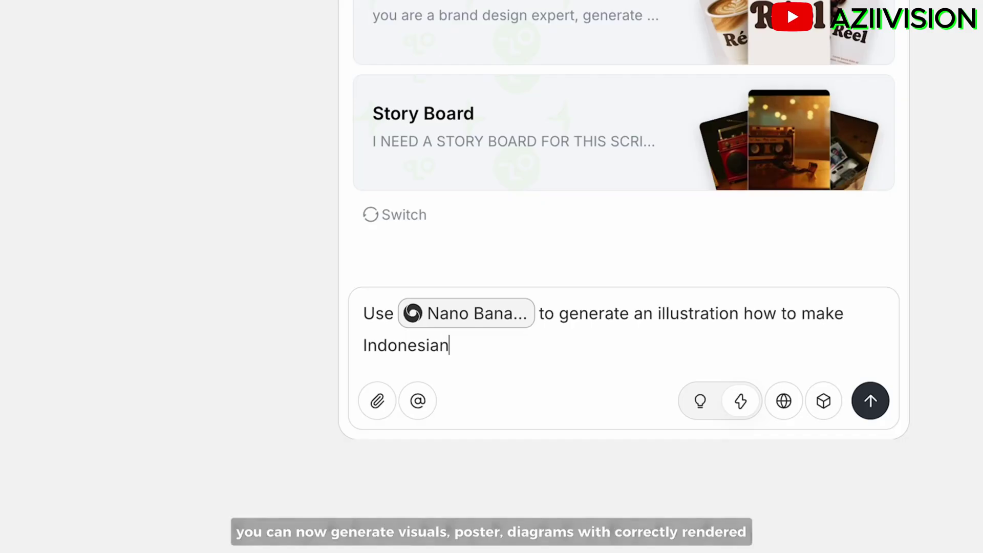
{"action": "type", "text": " food \"Nasi Goreng\""}
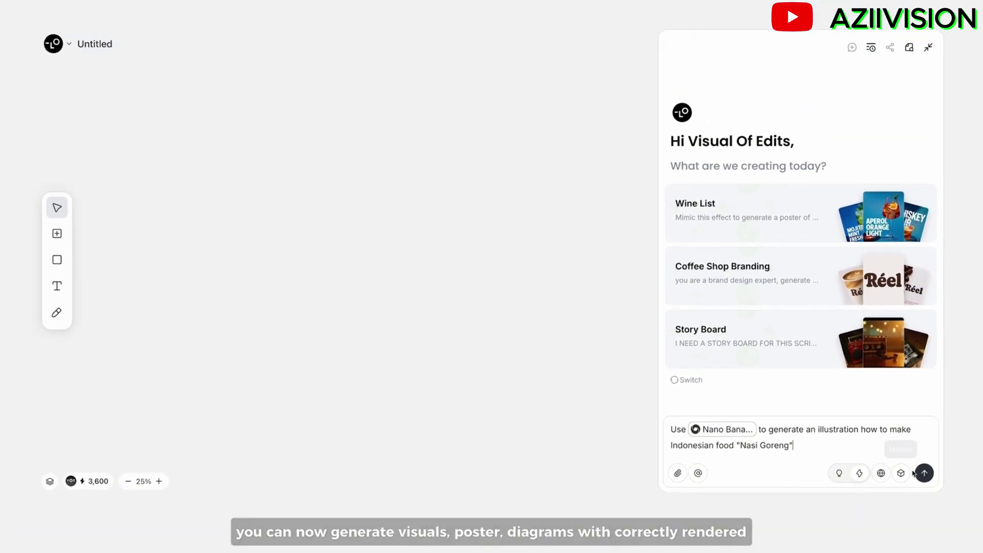
{"action": "left_click", "coordinate": [923, 473]}
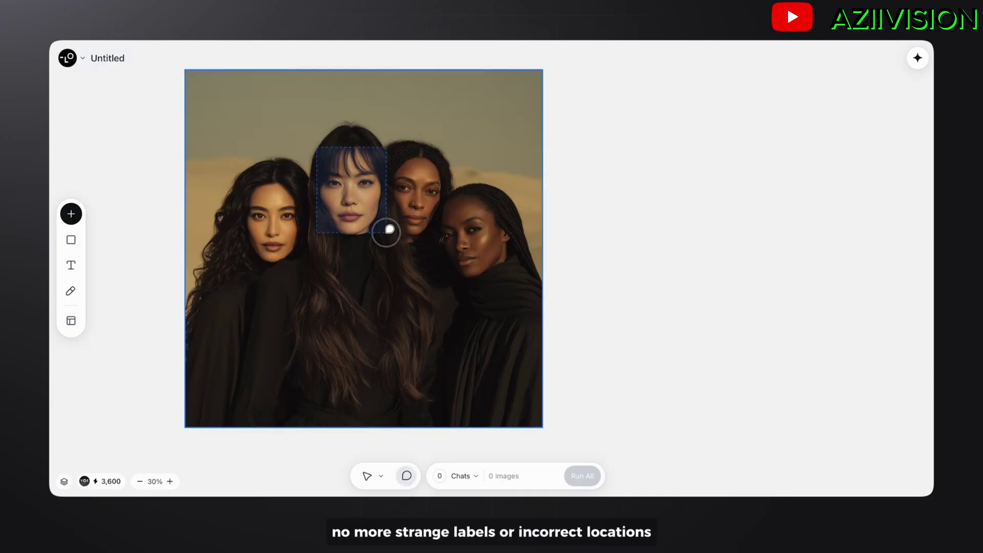
Request 'Make this woman smile' on her face, edit the 'All you need' heading, review the guide.
{"action": "left_click_drag", "start_coordinate": [389, 229], "coordinate": [387, 232]}
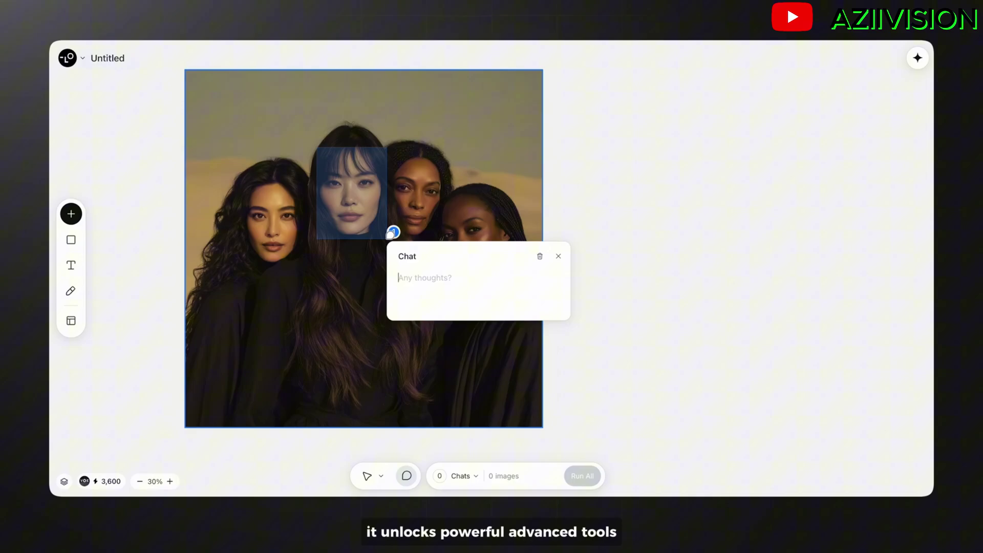
{"action": "type", "text": "Make this"}
{"action": "type", "text": " woman s"}
{"action": "type", "text": "mile"}
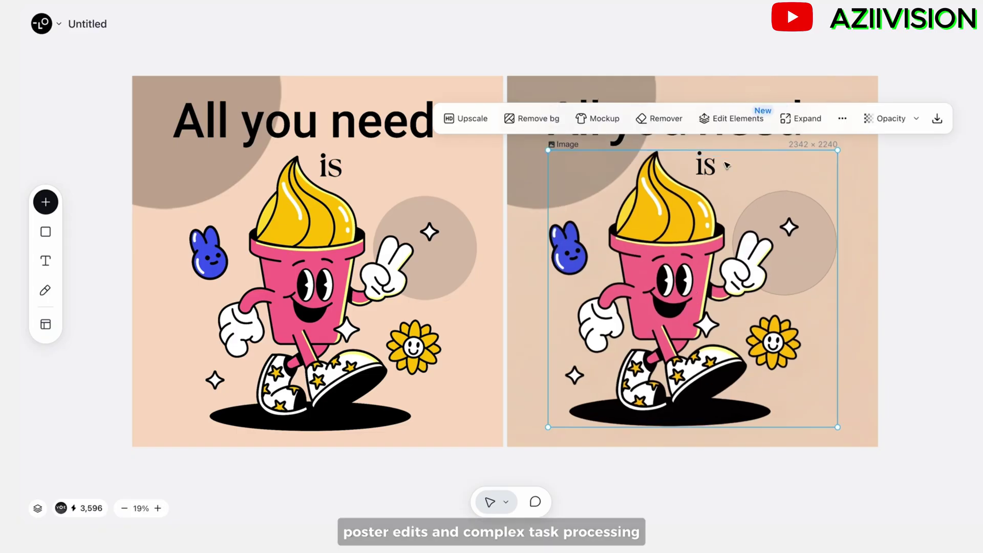
{"action": "double_click", "coordinate": [730, 136]}
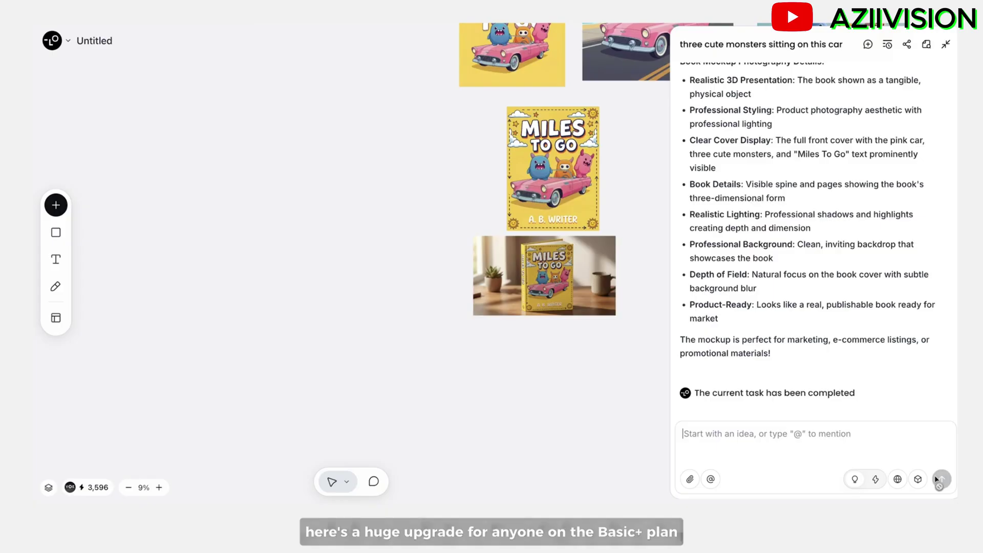
{"action": "scroll", "coordinate": [593, 313], "scroll_direction": "up", "scroll_amount": 5}
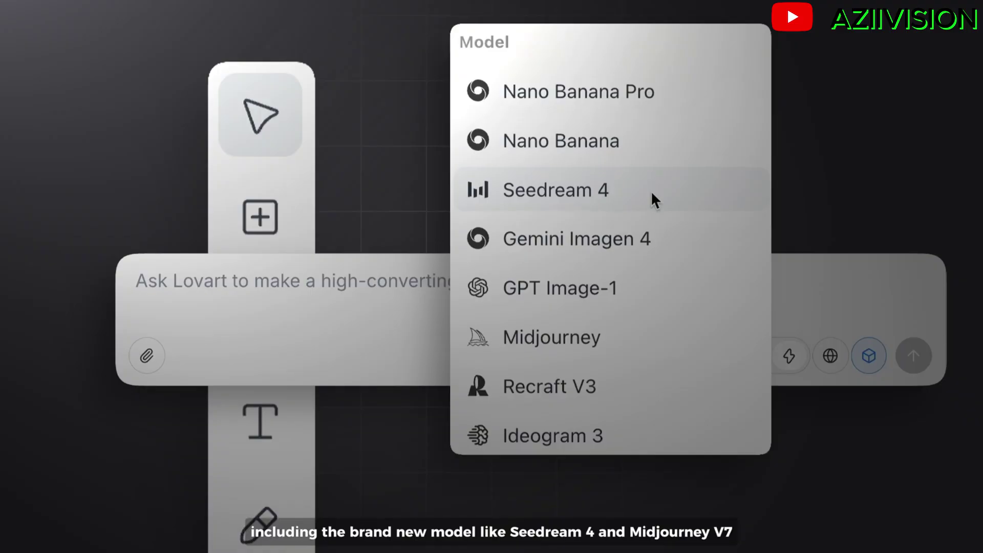
{"action": "scroll", "coordinate": [653, 199], "scroll_direction": "down", "scroll_amount": 3}
{"action": "scroll", "coordinate": [654, 201], "scroll_direction": "down", "scroll_amount": 1}
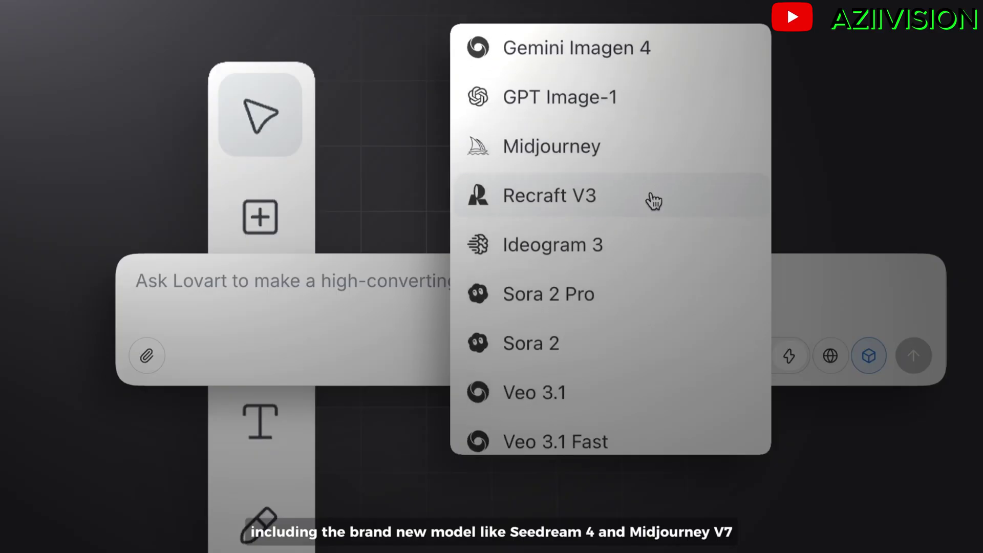
{"action": "scroll", "coordinate": [654, 201], "scroll_direction": "down", "scroll_amount": 5}
{"action": "scroll", "coordinate": [654, 200], "scroll_direction": "down", "scroll_amount": 2}
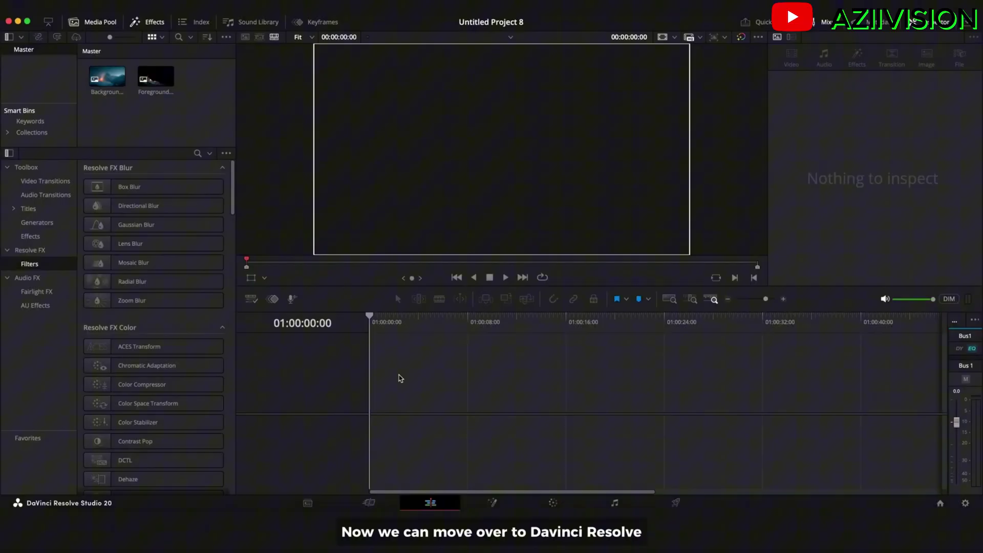
Place Background.jpg on the timeline and lengthen it to seven seconds.
{"action": "left_click", "coordinate": [107, 77]}
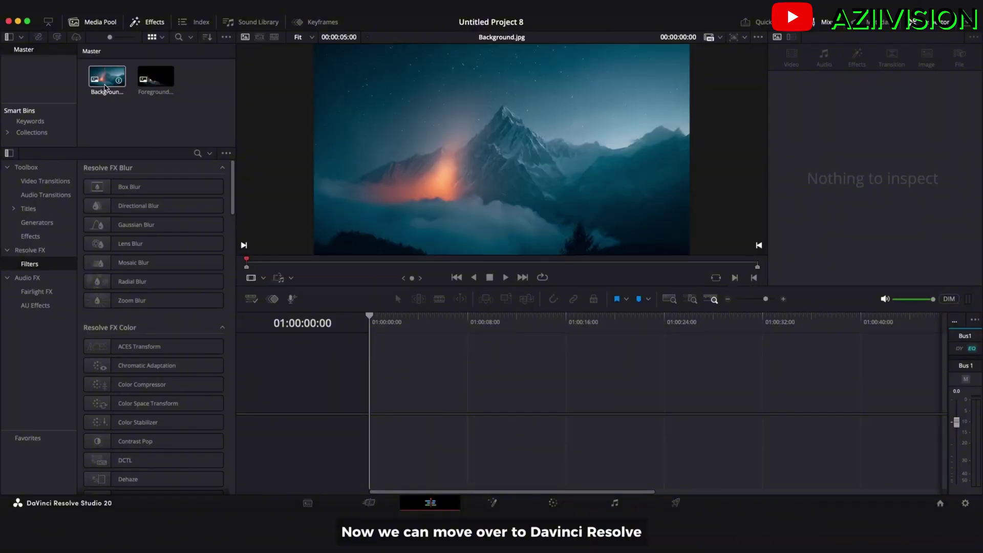
{"action": "left_click_drag", "start_coordinate": [106, 76], "coordinate": [354, 363]}
{"action": "left_click_drag", "start_coordinate": [610, 412], "coordinate": [711, 420]}
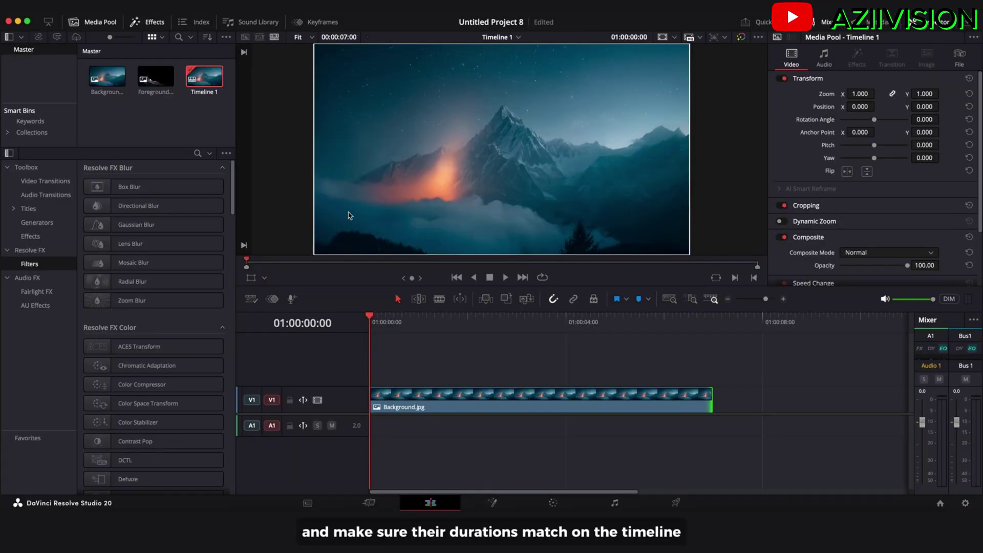
Add Foreground.png on V2 above it and shift it later.
{"action": "left_click", "coordinate": [156, 77]}
{"action": "mouse_move", "coordinate": [156, 76]}
{"action": "left_mouse_down"}
{"action": "mouse_move", "coordinate": [391, 333]}
{"action": "mouse_move", "coordinate": [376, 379]}
{"action": "left_mouse_up"}
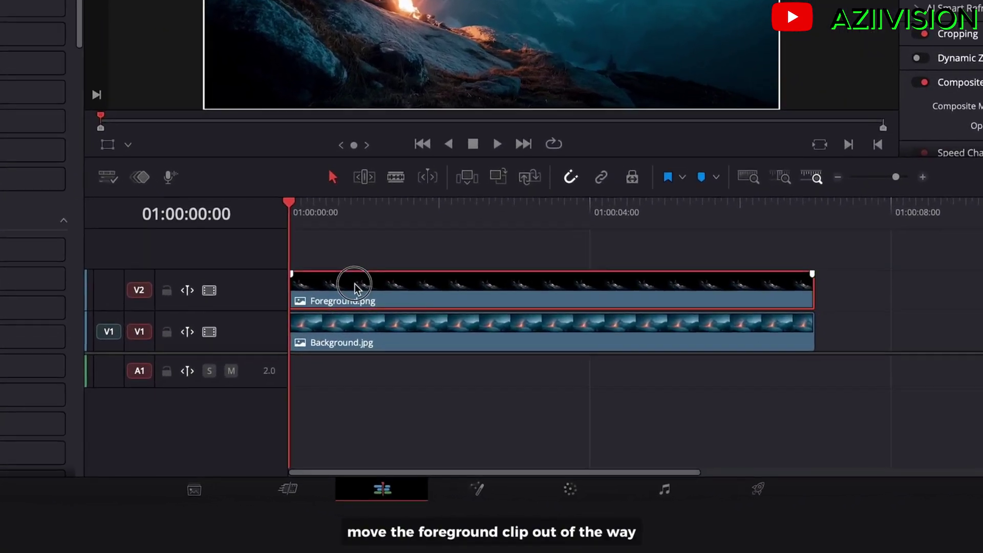
{"action": "left_click_drag", "start_coordinate": [418, 379], "coordinate": [463, 375]}
{"action": "left_click_drag", "start_coordinate": [416, 251], "coordinate": [464, 250]}
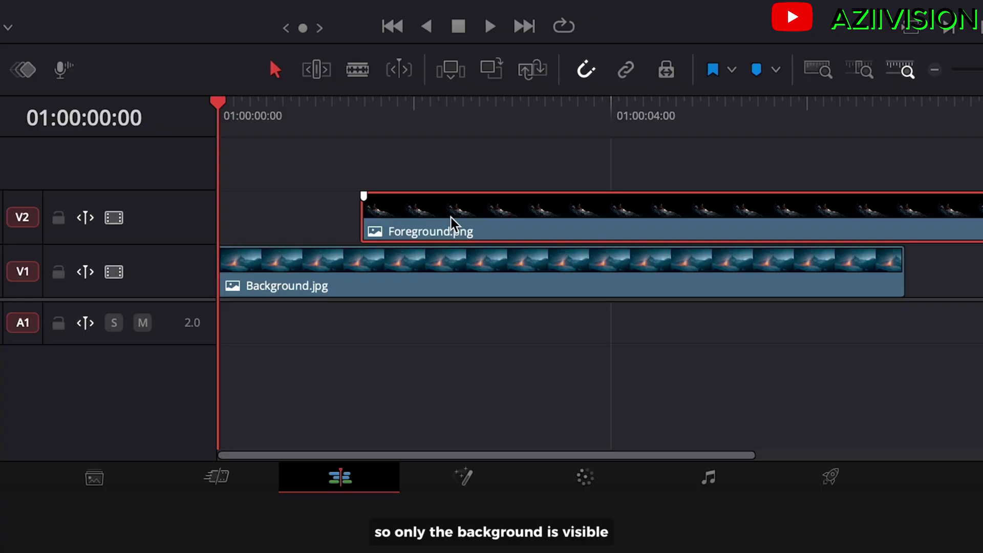
Open Background.jpg in Fusion and Screen-merge the medium.mp4 stars footage over it.
{"action": "left_click", "coordinate": [323, 262]}
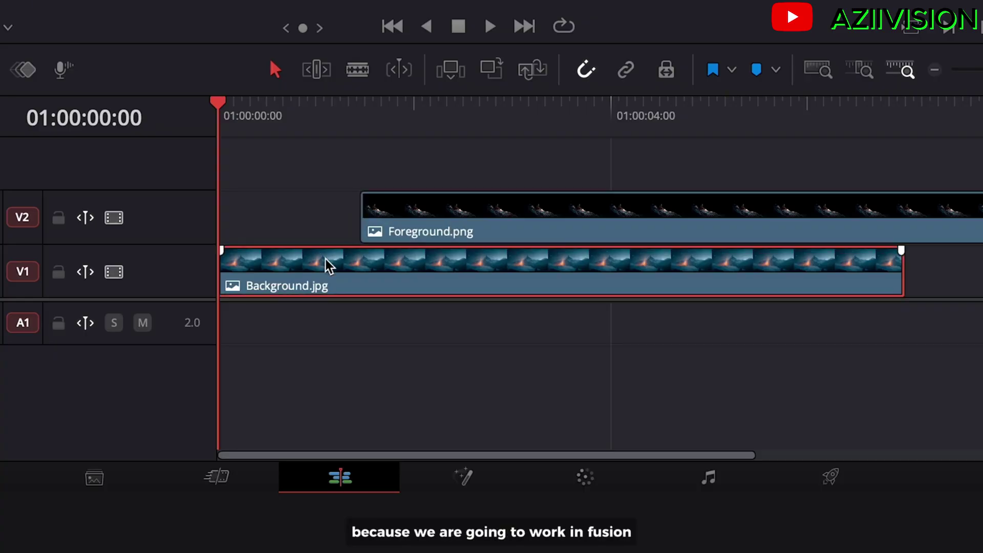
{"action": "left_click", "coordinate": [469, 476]}
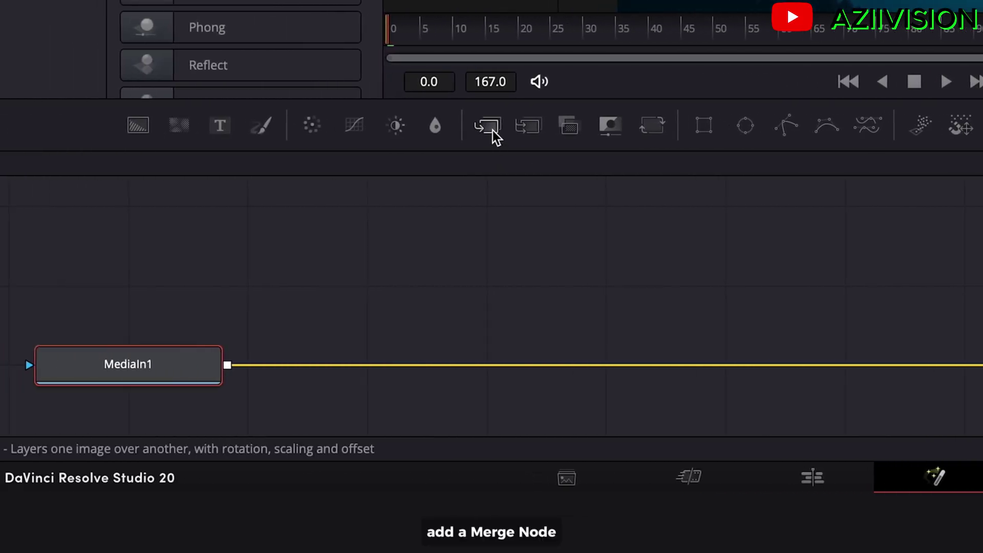
{"action": "left_click_drag", "start_coordinate": [493, 131], "coordinate": [457, 370]}
{"action": "left_click_drag", "start_coordinate": [654, 155], "coordinate": [272, 383]}
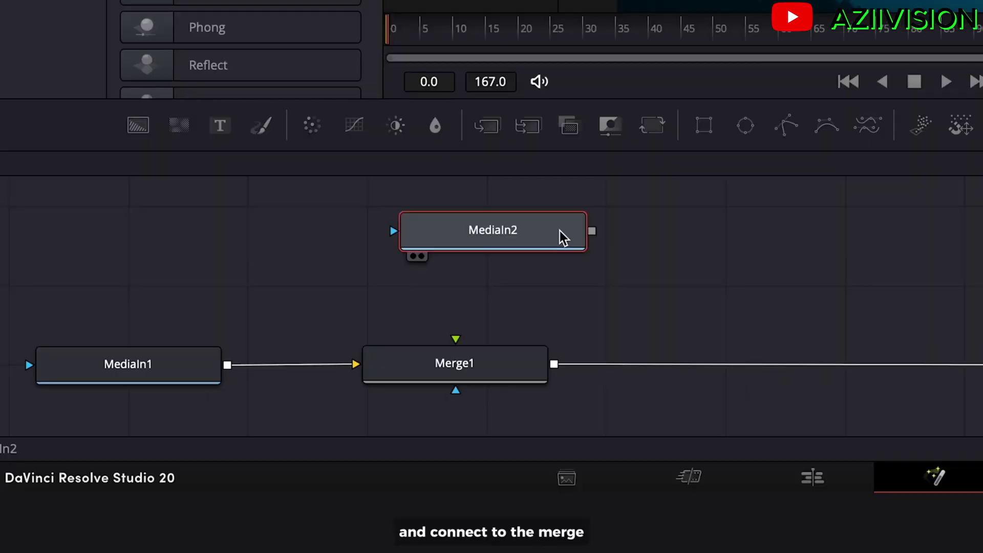
{"action": "left_click_drag", "start_coordinate": [594, 230], "coordinate": [493, 358]}
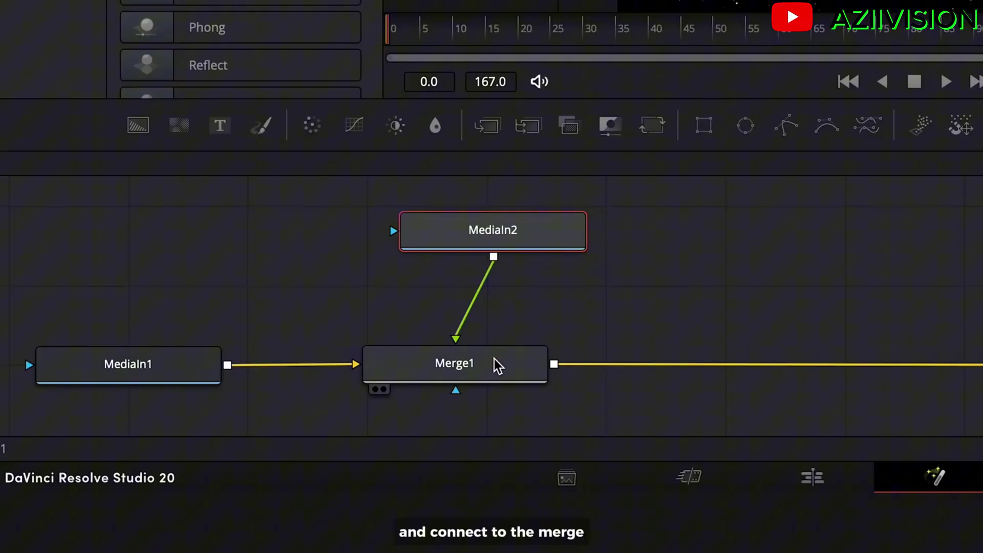
{"action": "left_click", "coordinate": [494, 359]}
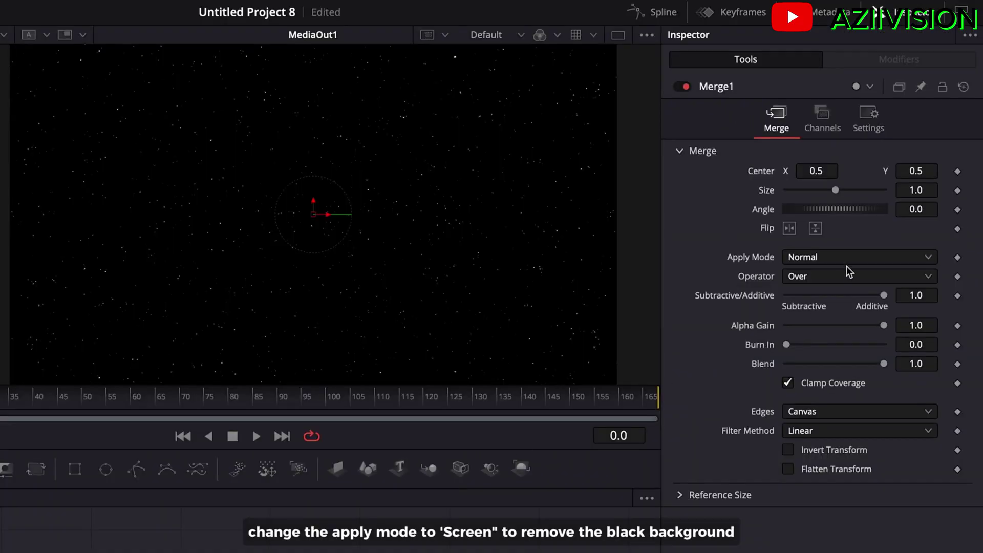
{"action": "left_click", "coordinate": [849, 258]}
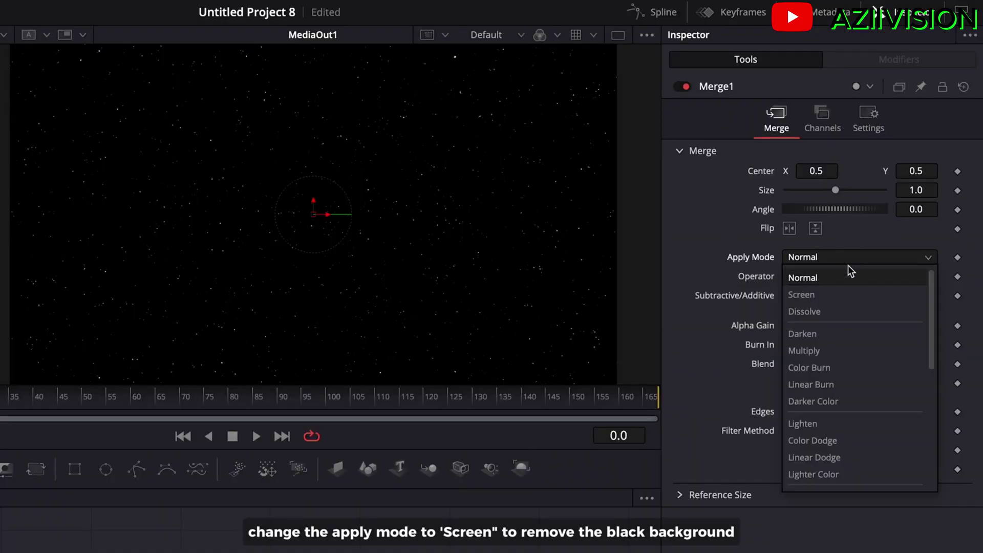
{"action": "left_click", "coordinate": [842, 289]}
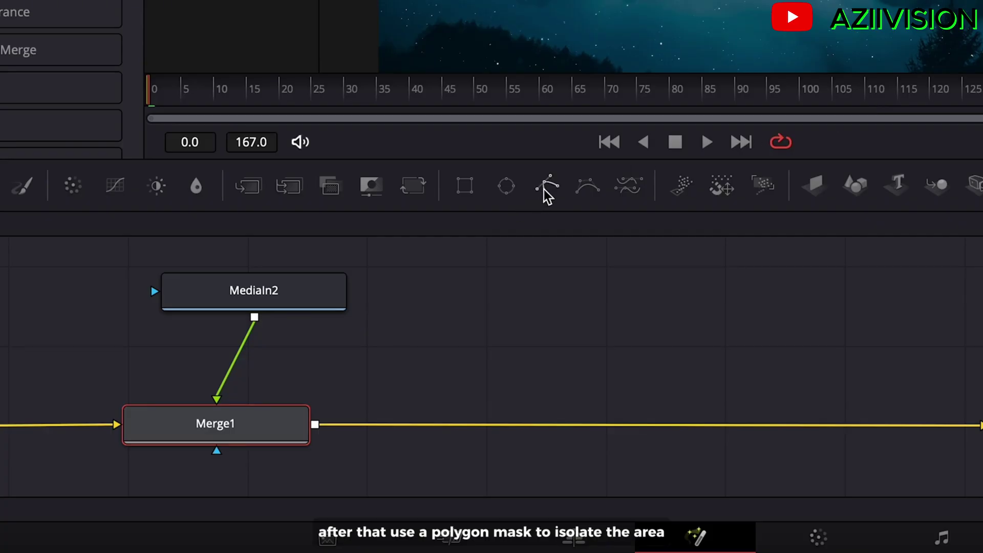
Trace a closed polygon mask along the mountain ridge covering the sky.
{"action": "left_click", "coordinate": [543, 187]}
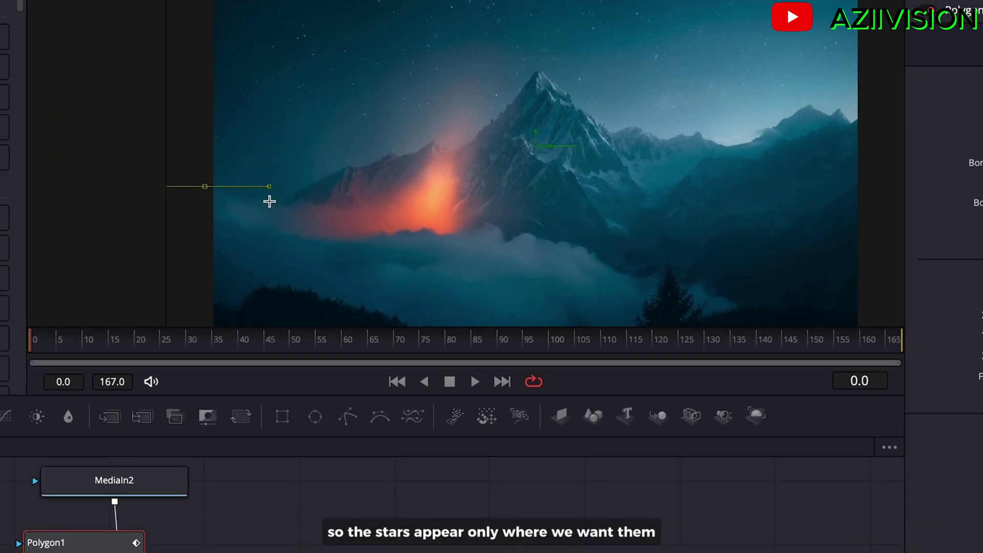
{"action": "left_click", "coordinate": [232, 267]}
{"action": "left_click", "coordinate": [312, 232]}
{"action": "left_click", "coordinate": [387, 206]}
{"action": "left_click", "coordinate": [445, 169]}
{"action": "left_click", "coordinate": [479, 143]}
{"action": "left_click", "coordinate": [520, 154]}
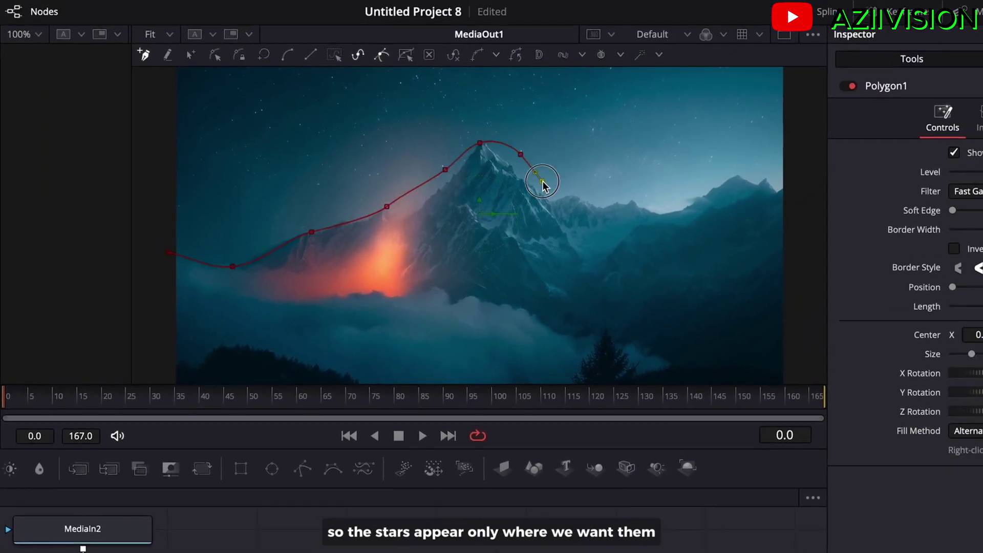
{"action": "left_click", "coordinate": [584, 191]}
{"action": "left_click", "coordinate": [673, 193]}
{"action": "left_click", "coordinate": [748, 162]}
{"action": "left_click", "coordinate": [795, 179]}
{"action": "left_click", "coordinate": [801, 138]}
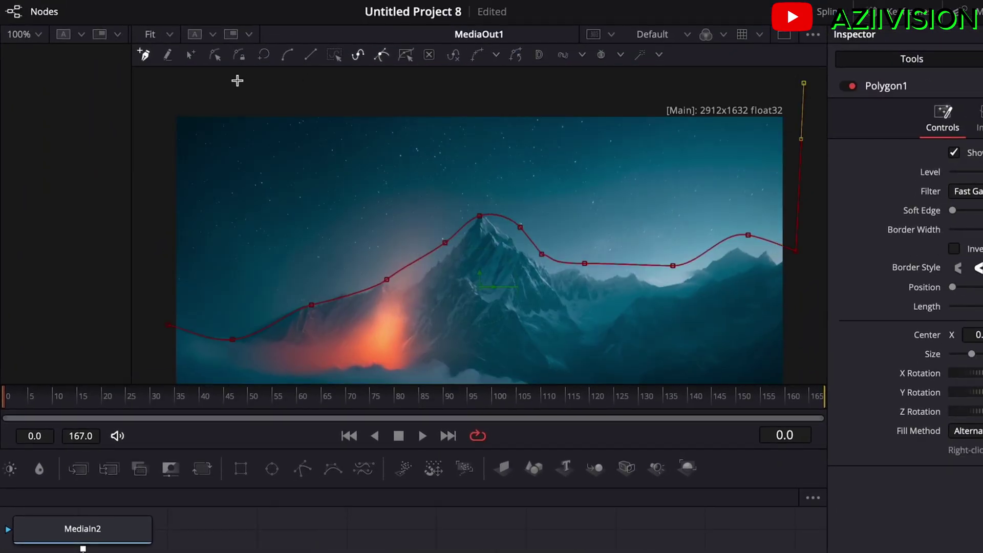
{"action": "left_click", "coordinate": [172, 89]}
{"action": "left_click", "coordinate": [168, 325]}
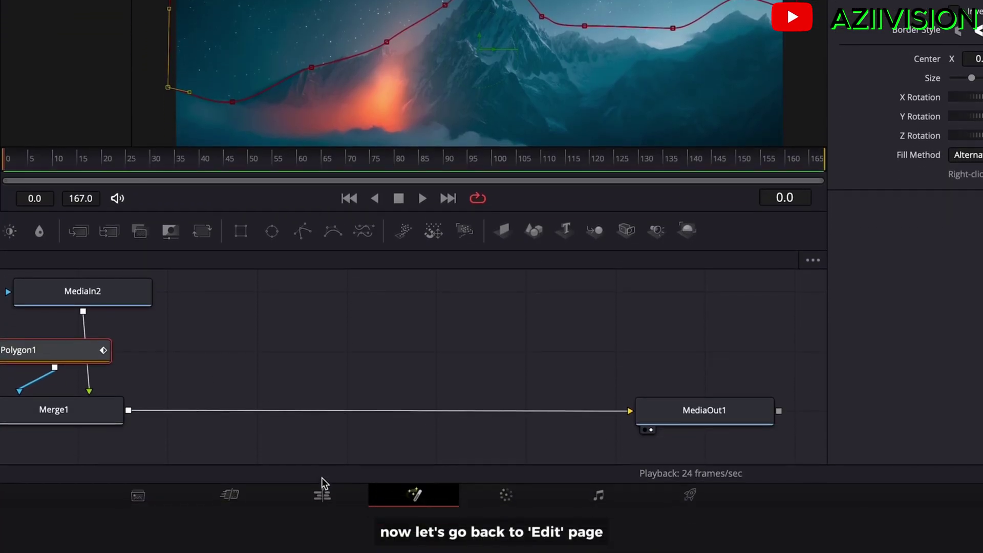
Select the Foreground.png clip and open it in Fusion.
{"action": "left_click", "coordinate": [323, 495]}
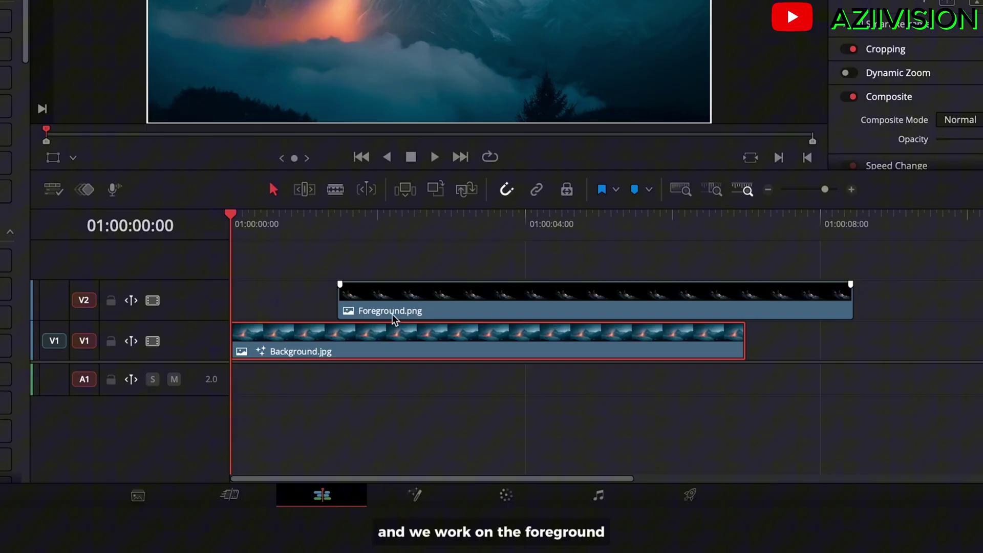
{"action": "left_click", "coordinate": [375, 219]}
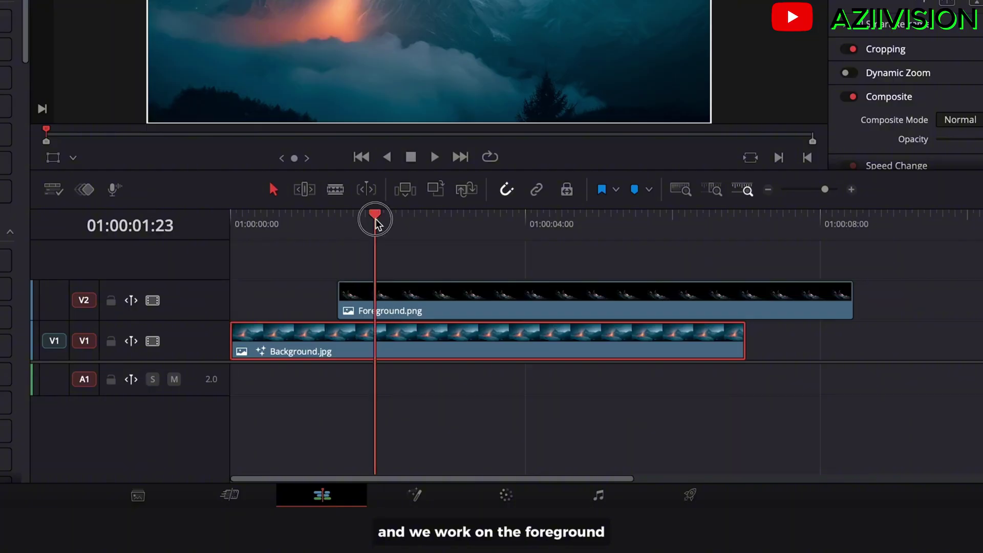
{"action": "left_click", "coordinate": [400, 291]}
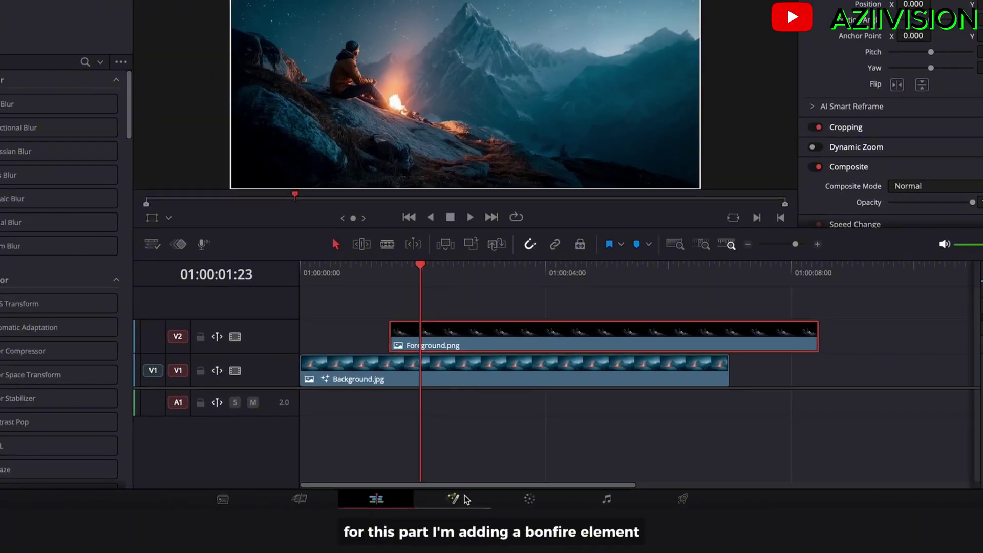
{"action": "left_click", "coordinate": [420, 495]}
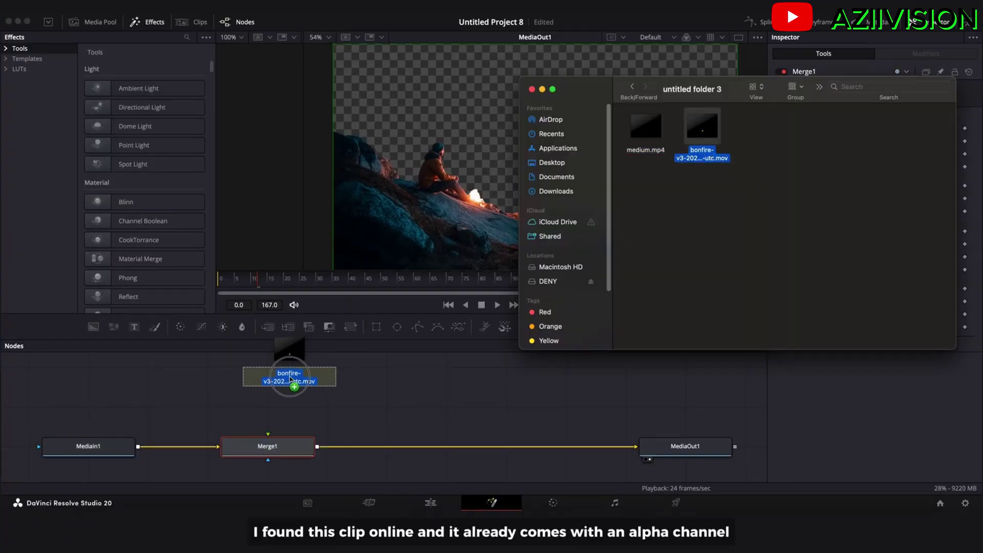
Merge in the bonfire clip, enlarged and positioned on the campfire, then go back to Edit.
{"action": "mouse_move", "coordinate": [559, 234]}
{"action": "left_mouse_down"}
{"action": "mouse_move", "coordinate": [285, 378]}
{"action": "mouse_move", "coordinate": [294, 447]}
{"action": "left_mouse_up"}
{"action": "left_click_drag", "start_coordinate": [883, 141], "coordinate": [890, 141]}
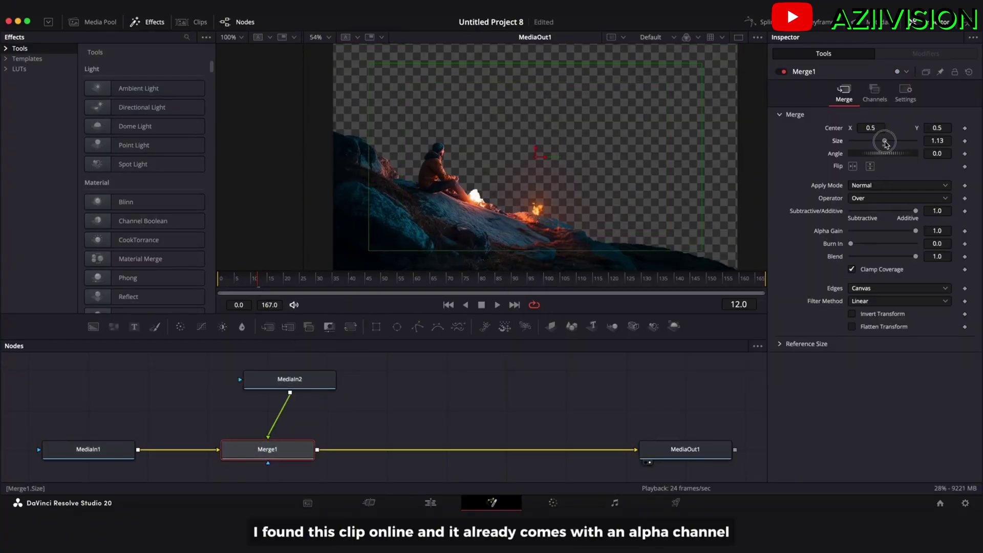
{"action": "left_click_drag", "start_coordinate": [537, 153], "coordinate": [504, 102]}
{"action": "left_click_drag", "start_coordinate": [832, 127], "coordinate": [801, 129]}
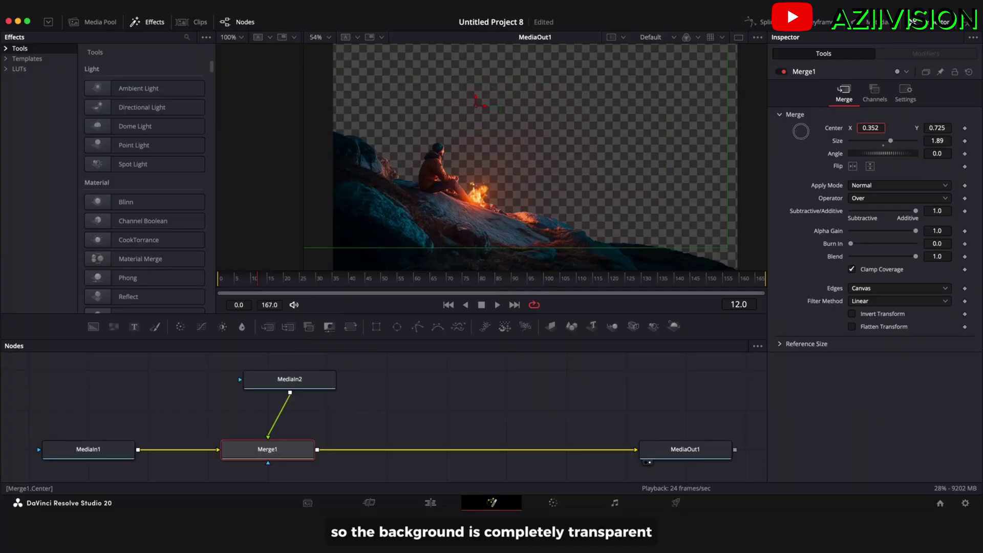
{"action": "left_click", "coordinate": [937, 127]}
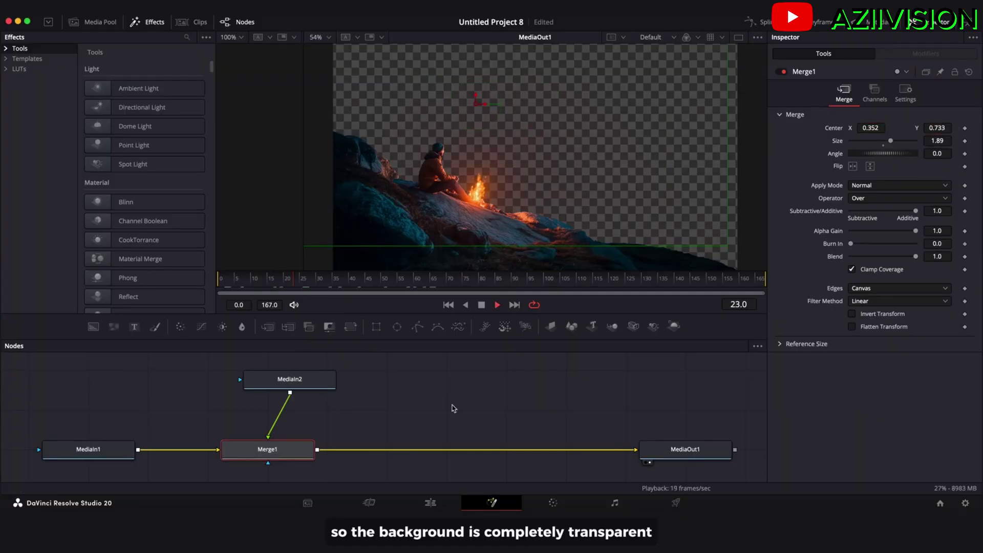
{"action": "left_click", "coordinate": [430, 503]}
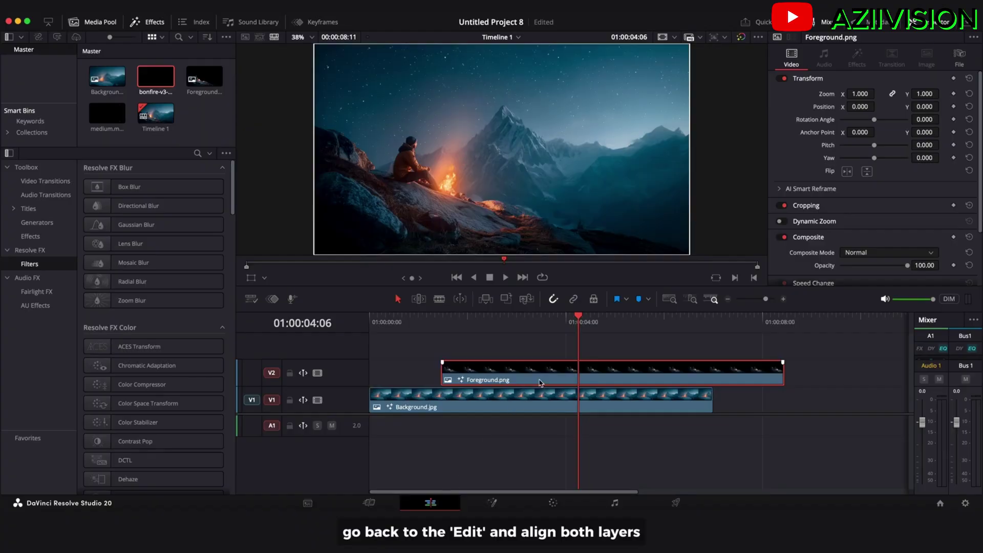
Slide Foreground.png left to match Background.jpg and play back the timeline.
{"action": "left_click_drag", "start_coordinate": [552, 374], "coordinate": [477, 375]}
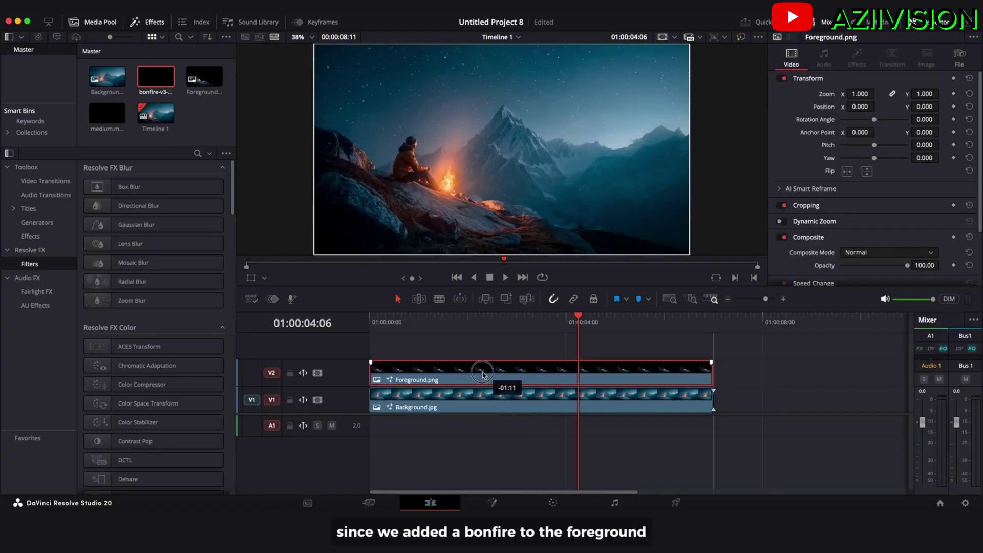
{"action": "key", "text": "space"}
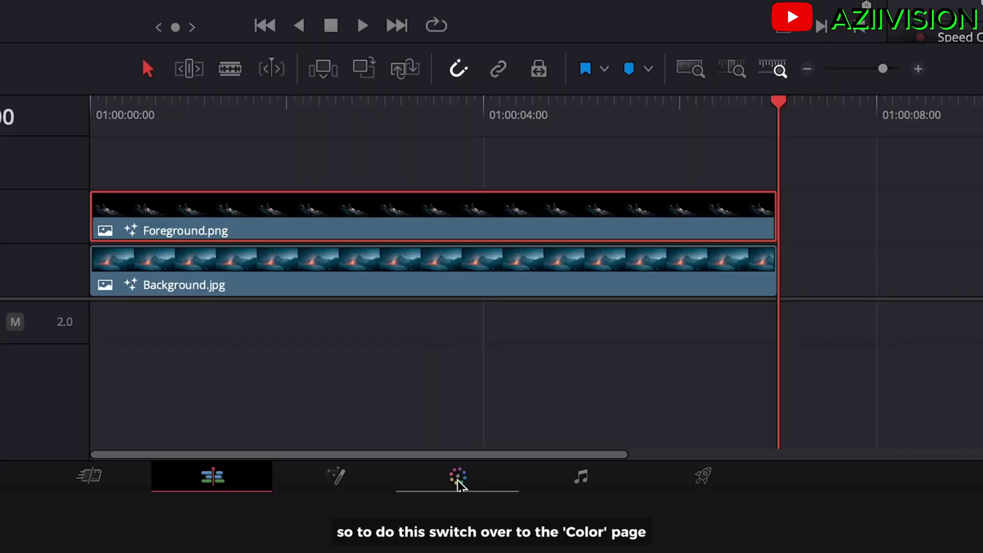
Add Flicker Addition as a new foreground node with range lowered to 0.070.
{"action": "left_click", "coordinate": [459, 484]}
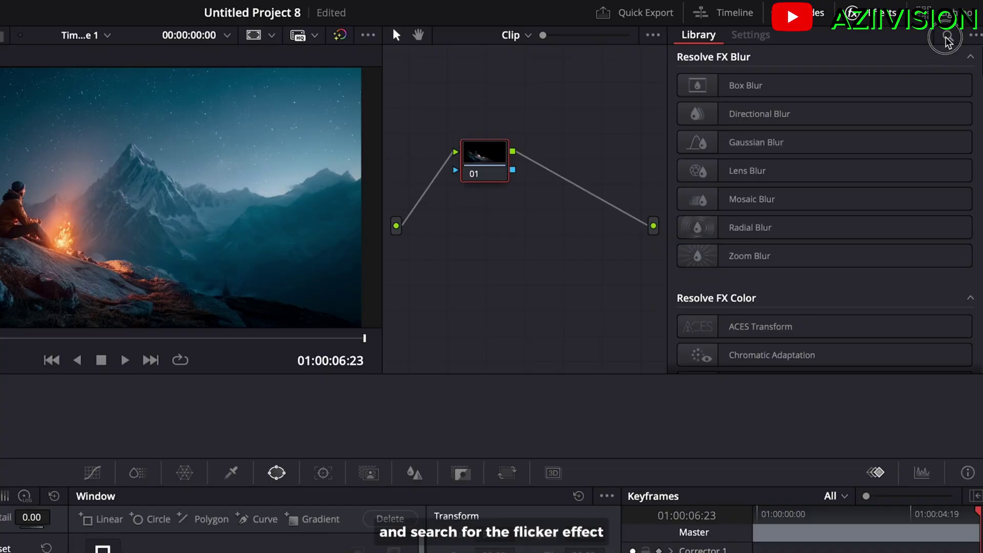
{"action": "left_click", "coordinate": [946, 38]}
{"action": "type", "text": "flicker"}
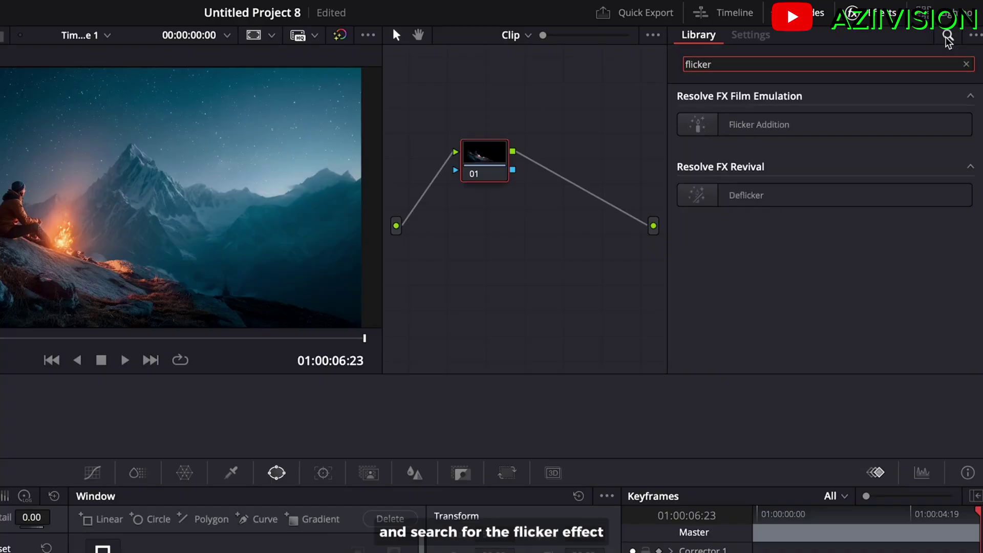
{"action": "left_click_drag", "start_coordinate": [841, 122], "coordinate": [578, 190]}
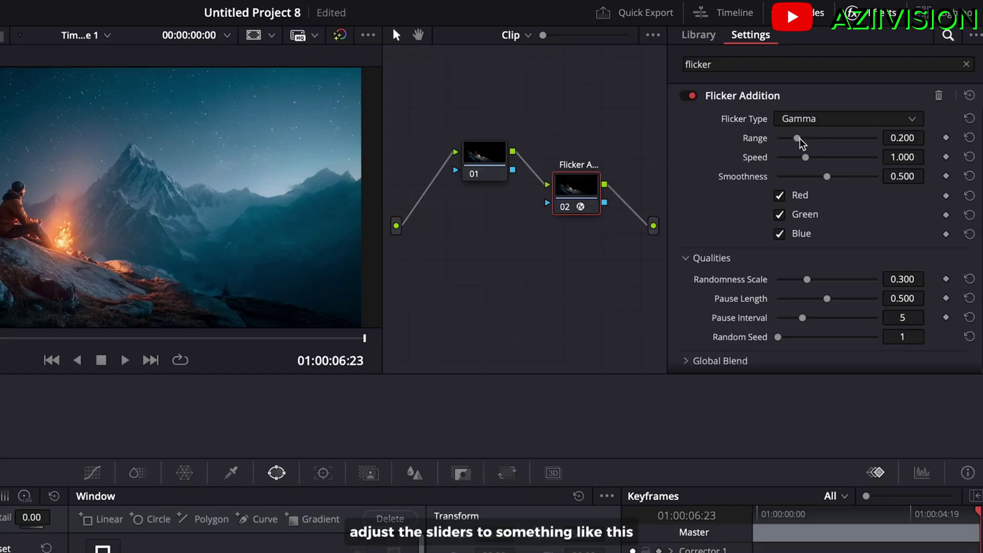
{"action": "mouse_move", "coordinate": [797, 138]}
{"action": "left_mouse_down"}
{"action": "mouse_move", "coordinate": [783, 137]}
{"action": "mouse_move", "coordinate": [810, 157]}
{"action": "left_mouse_up"}
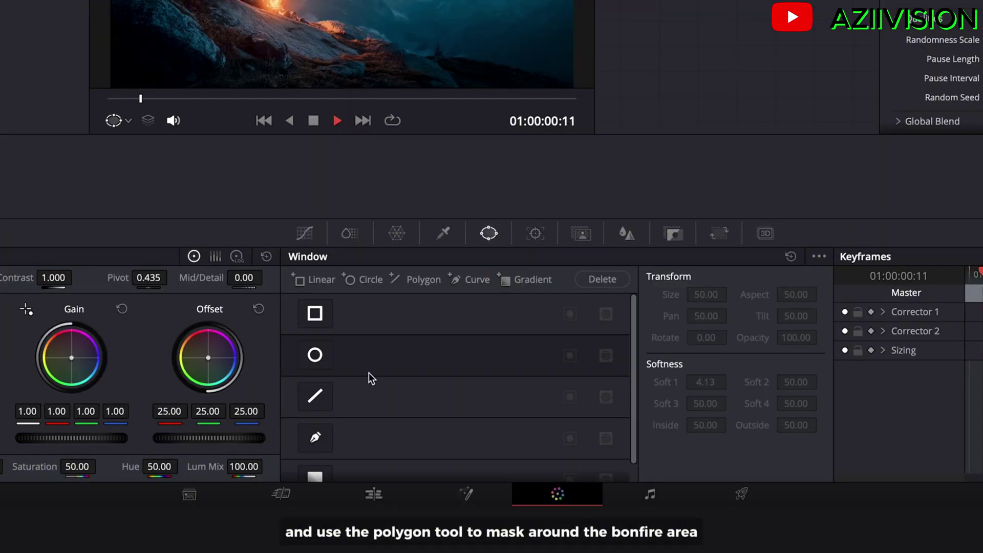
Confine the flicker with a Curve window around the bonfire and rock, then return to Edit.
{"action": "left_click", "coordinate": [319, 440]}
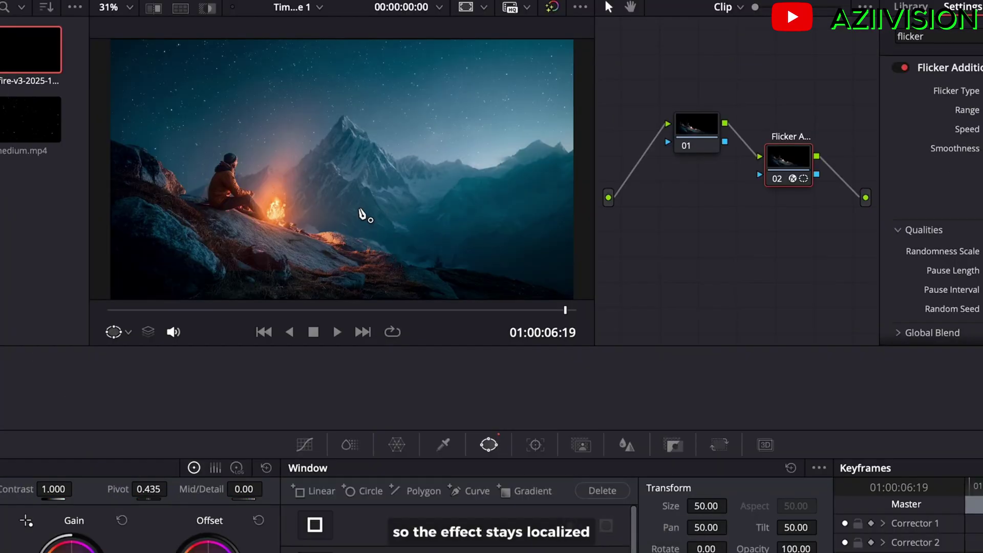
{"action": "left_click", "coordinate": [219, 237]}
{"action": "left_click", "coordinate": [287, 277]}
{"action": "left_click", "coordinate": [347, 279]}
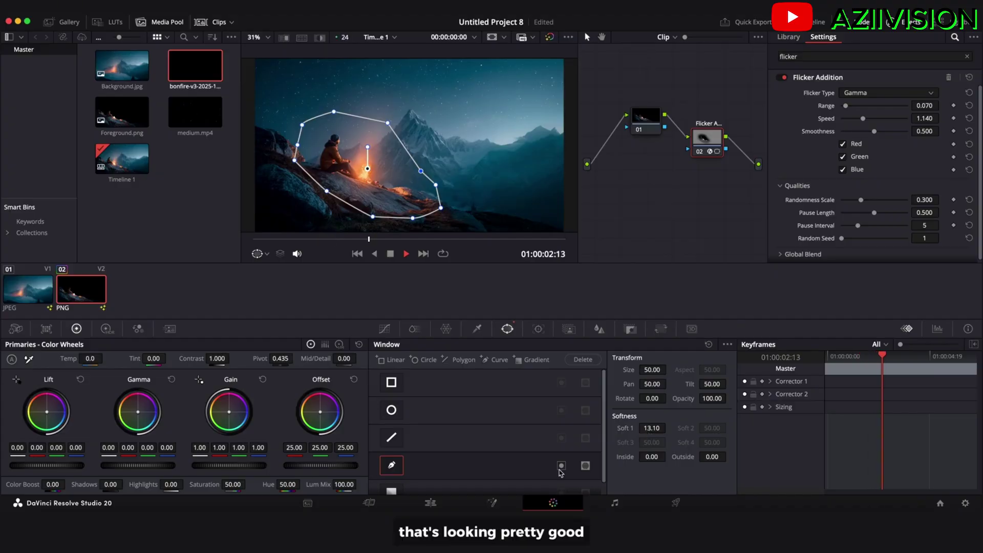
{"action": "left_click", "coordinate": [430, 502]}
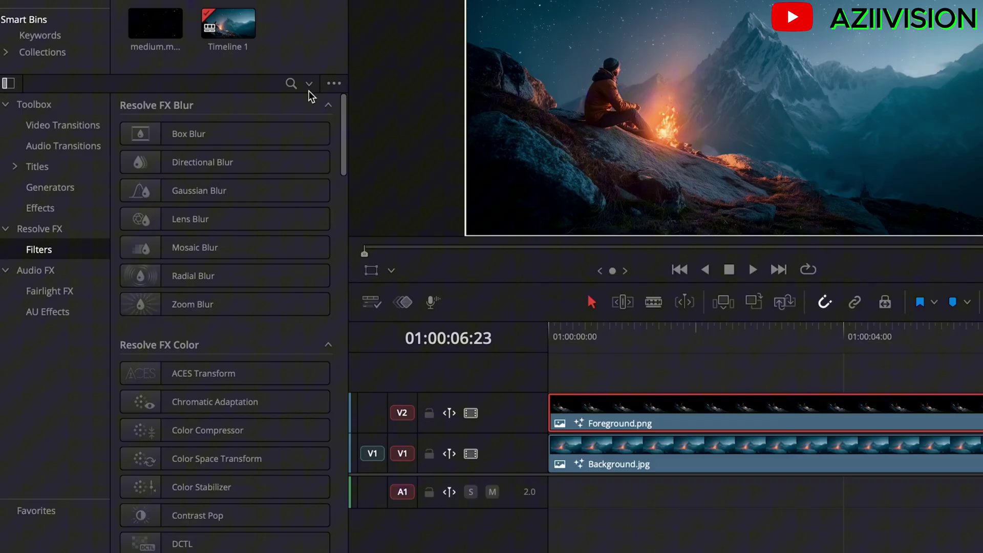
Find the Warper effect and apply it to Foreground.png.
{"action": "left_click", "coordinate": [291, 84]}
{"action": "type", "text": "war"}
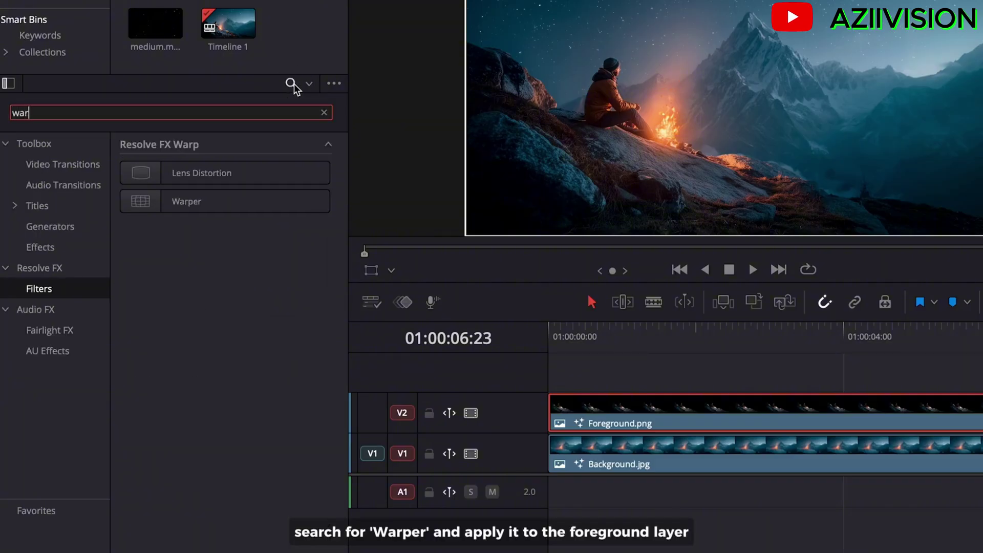
{"action": "type", "text": "per"}
{"action": "left_click_drag", "start_coordinate": [222, 173], "coordinate": [680, 401]}
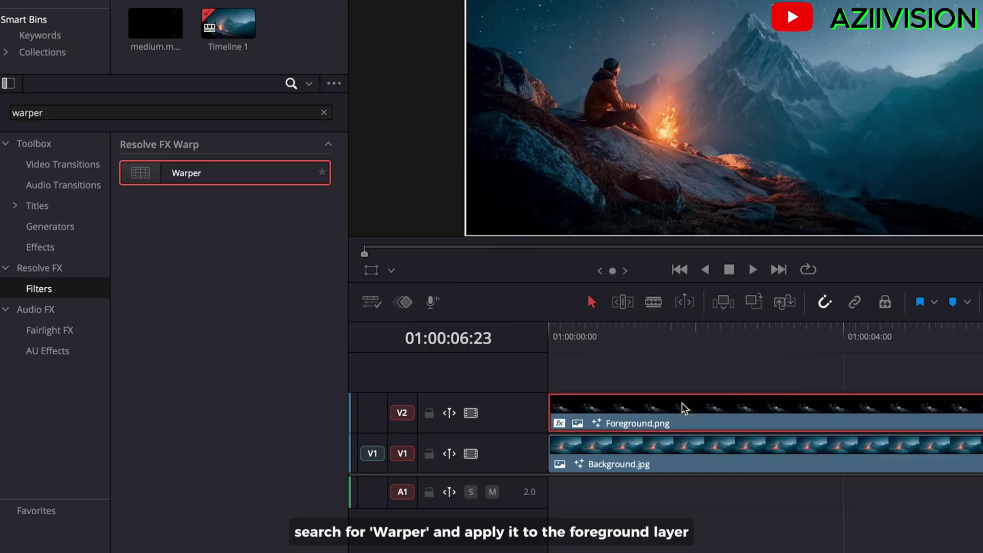
Show the Open FX Overlay, set Warp Mode to Points, and add fixed pins on the rock.
{"action": "left_click", "coordinate": [393, 269]}
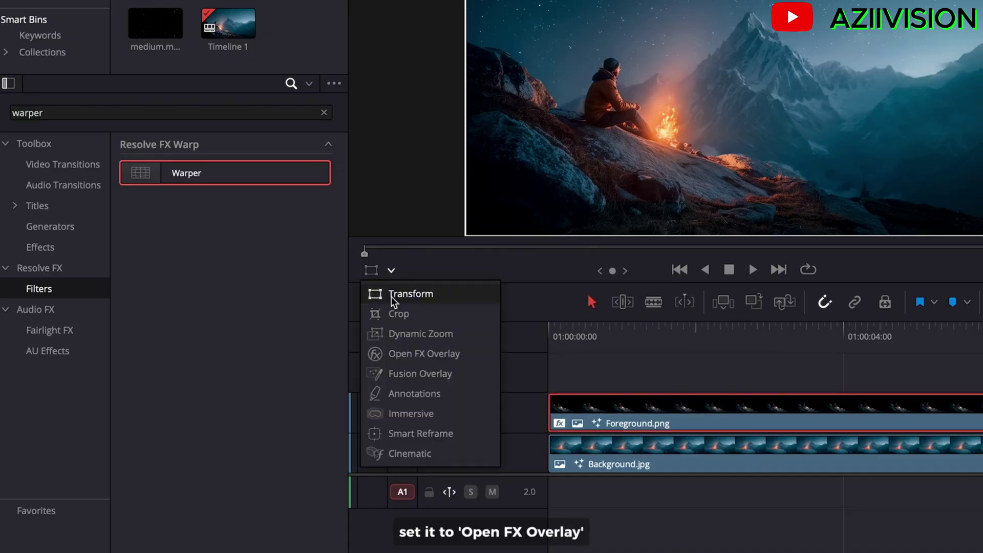
{"action": "left_click", "coordinate": [395, 354]}
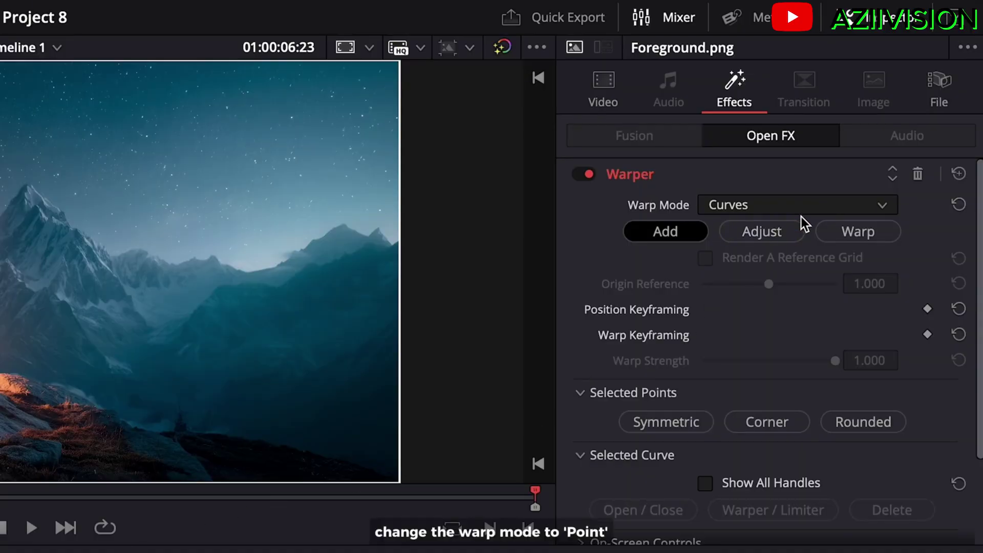
{"action": "left_click", "coordinate": [803, 206]}
{"action": "left_click", "coordinate": [793, 230]}
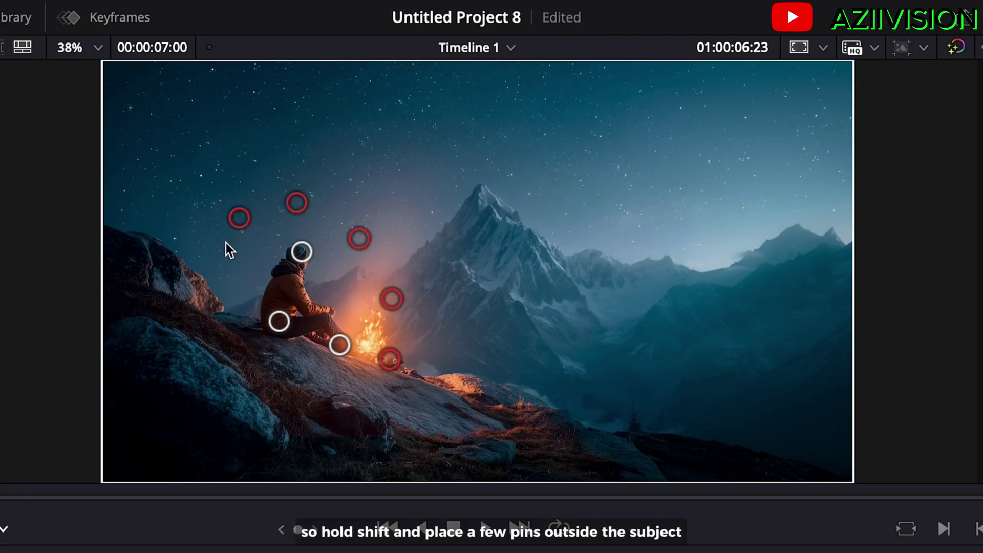
{"action": "left_click", "coordinate": [219, 322], "text": "shift"}
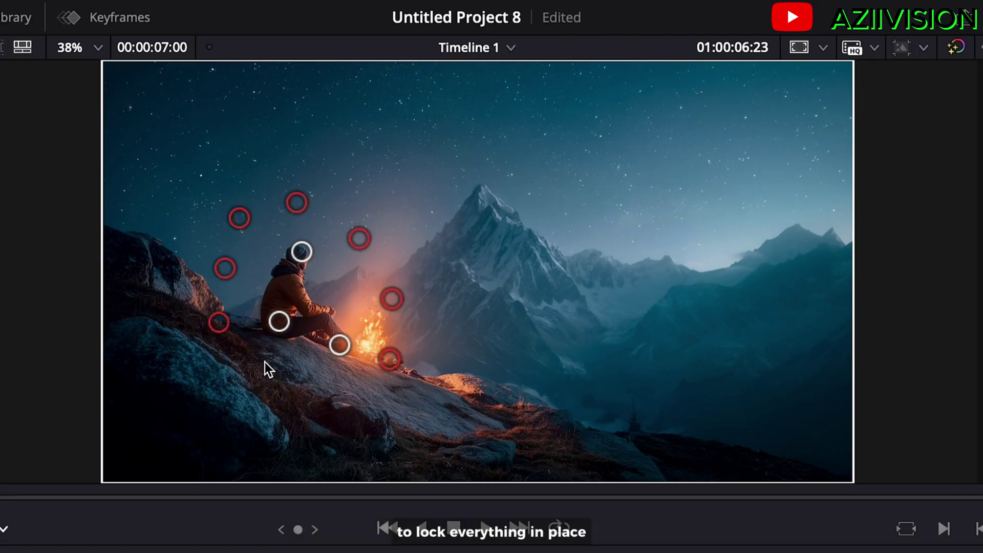
{"action": "left_click", "coordinate": [363, 376], "text": "shift"}
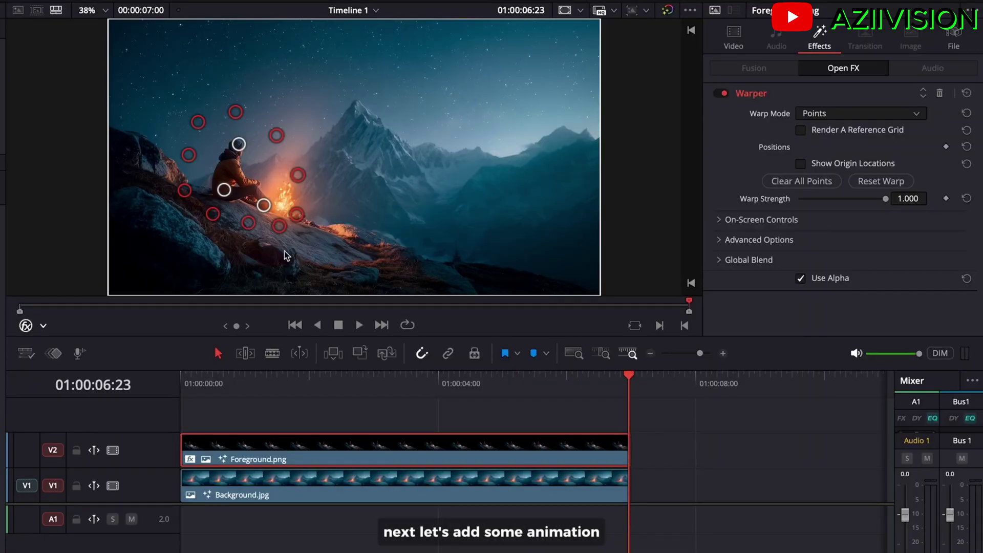
Keyframe the head warp at the start, lift the hat point slightly at the clip end, and play back.
{"action": "left_click_drag", "start_coordinate": [273, 377], "coordinate": [183, 373]}
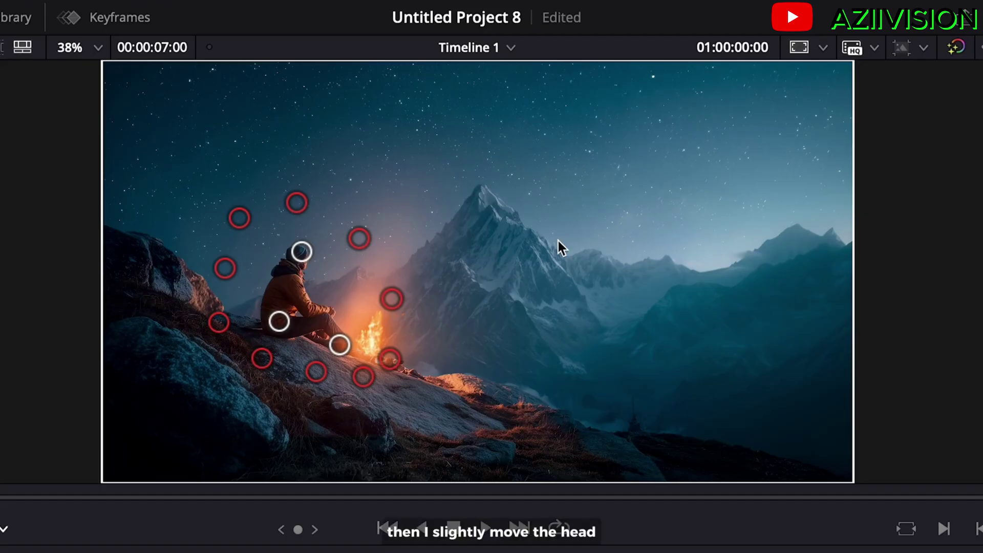
{"action": "left_click_drag", "start_coordinate": [306, 248], "coordinate": [315, 254]}
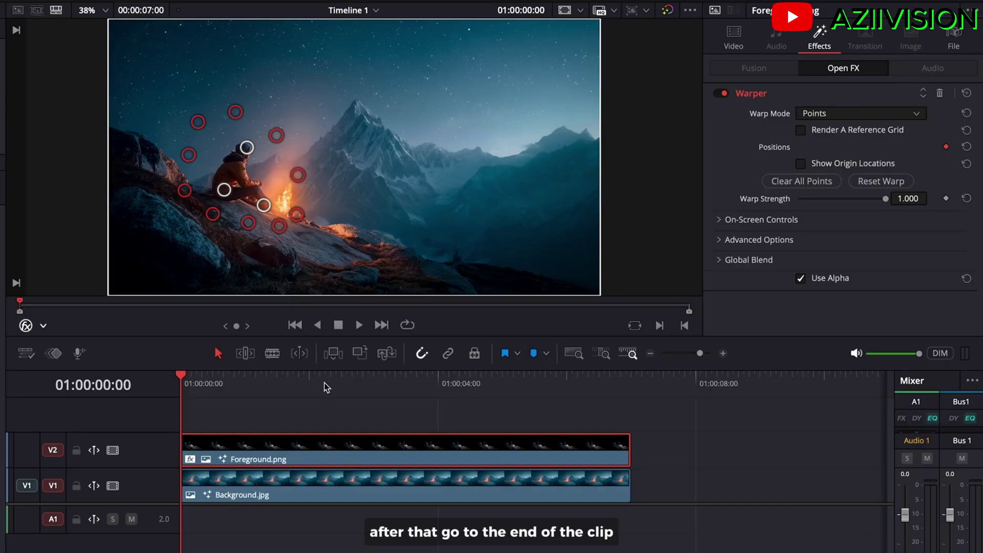
{"action": "left_click_drag", "start_coordinate": [322, 379], "coordinate": [629, 400]}
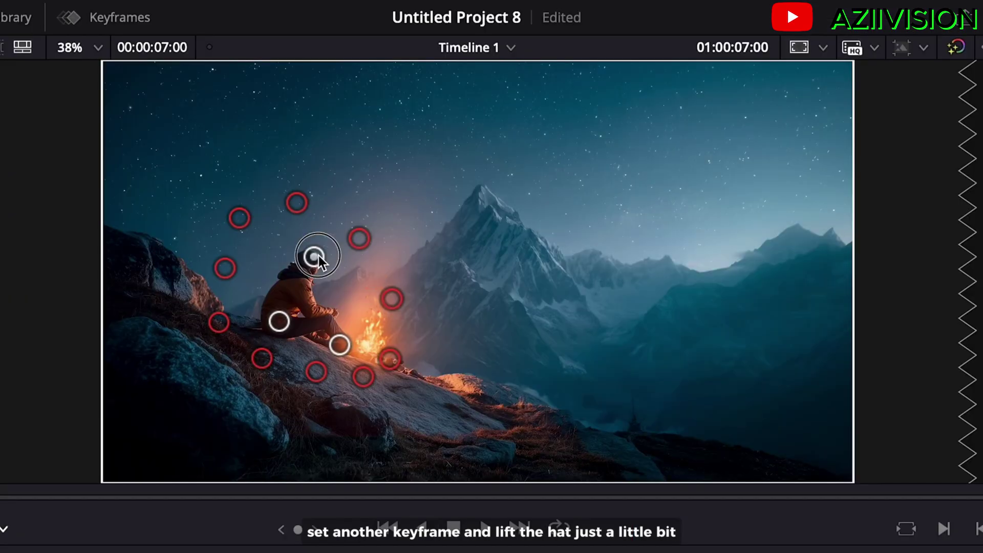
{"action": "left_click_drag", "start_coordinate": [249, 147], "coordinate": [243, 144]}
{"action": "left_click_drag", "start_coordinate": [307, 251], "coordinate": [301, 249]}
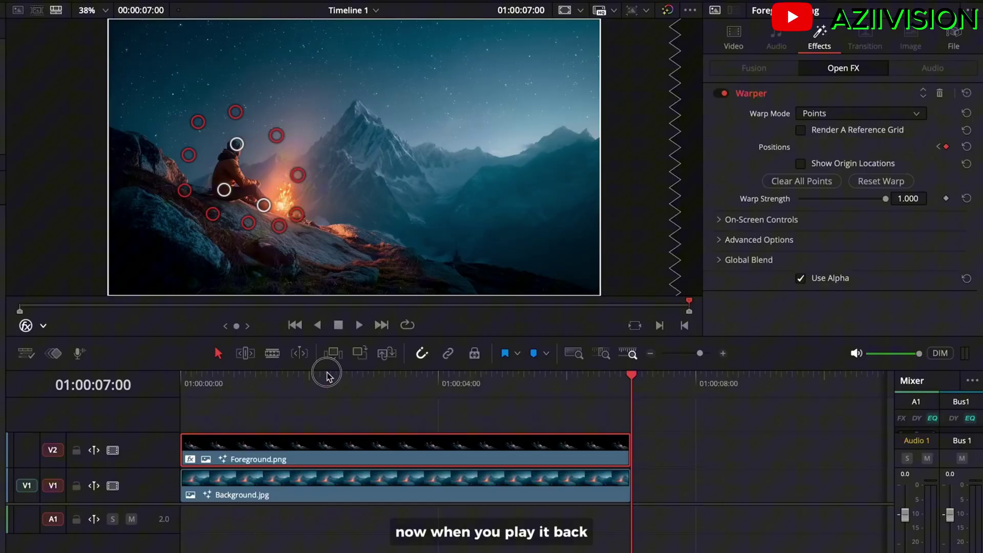
{"action": "key", "text": "Home"}
{"action": "key", "text": "space"}
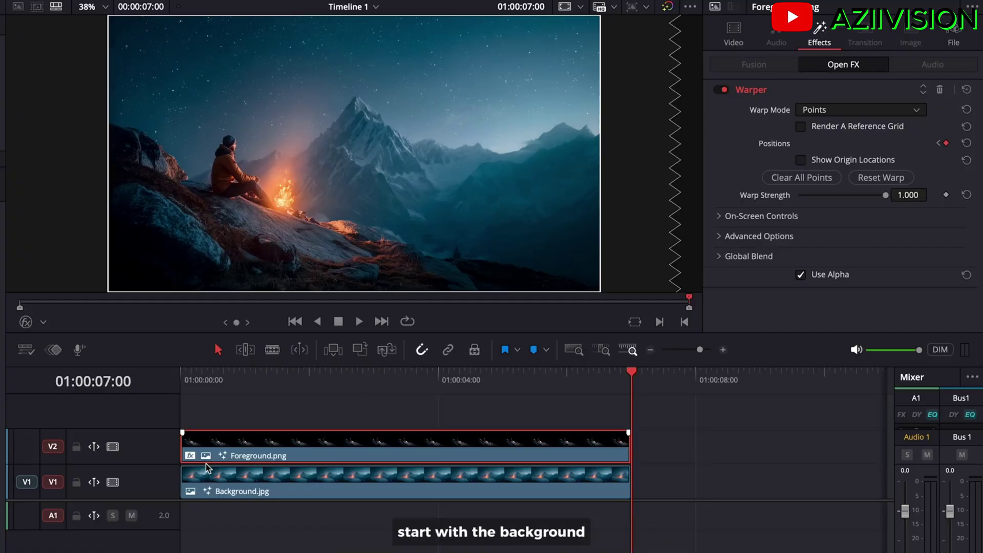
Keyframe Background.jpg zoom from 1.000 at the start to 1.050 at the end.
{"action": "left_click", "coordinate": [210, 484]}
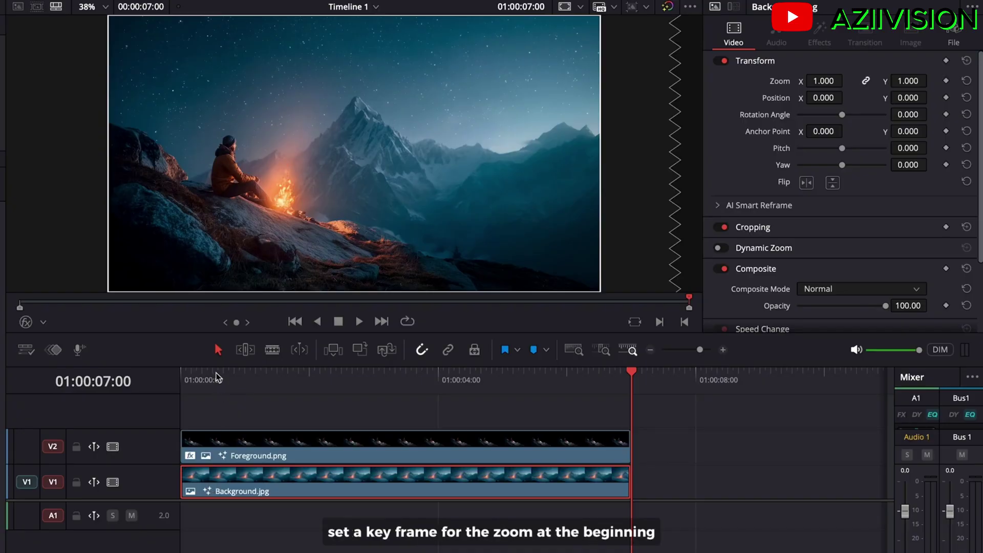
{"action": "left_click", "coordinate": [180, 370]}
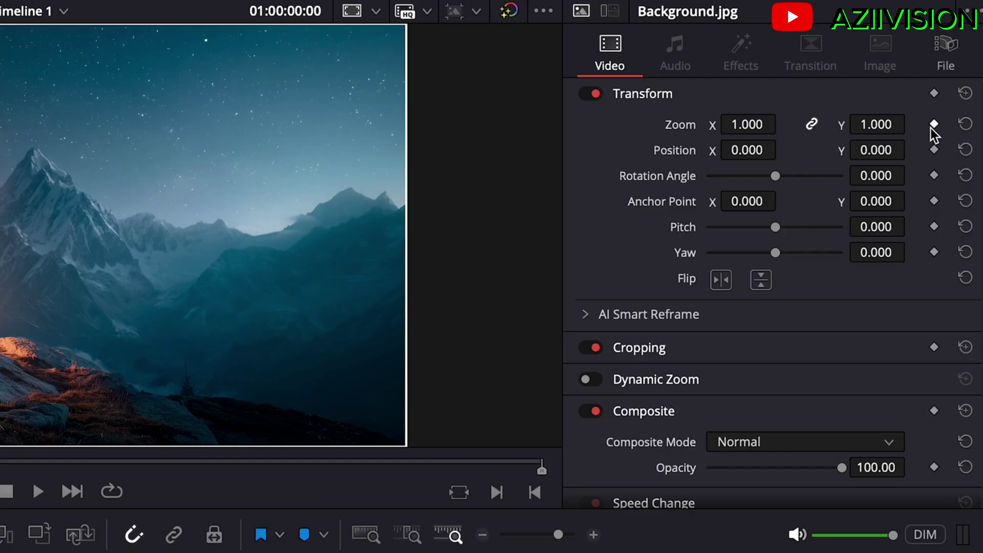
{"action": "left_click", "coordinate": [945, 81]}
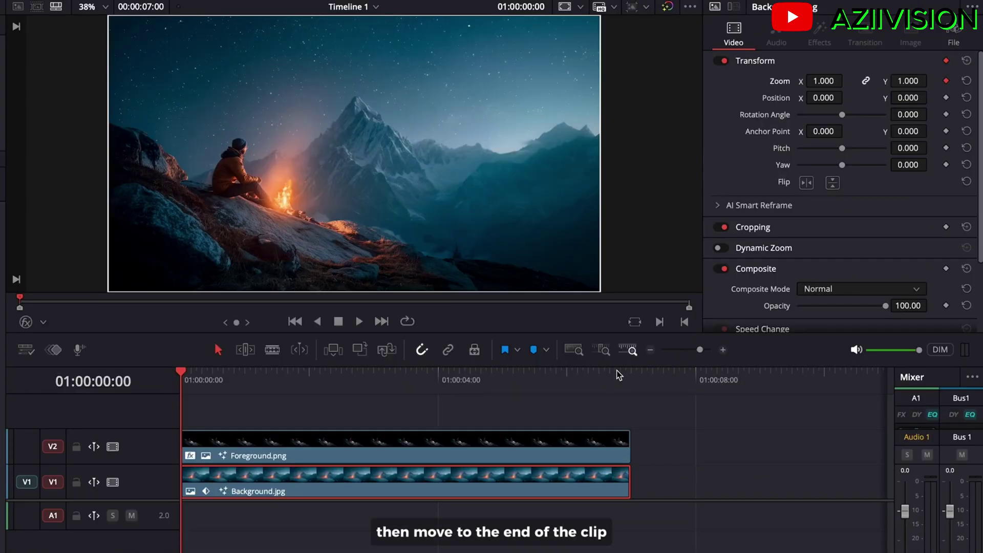
{"action": "left_click", "coordinate": [631, 372]}
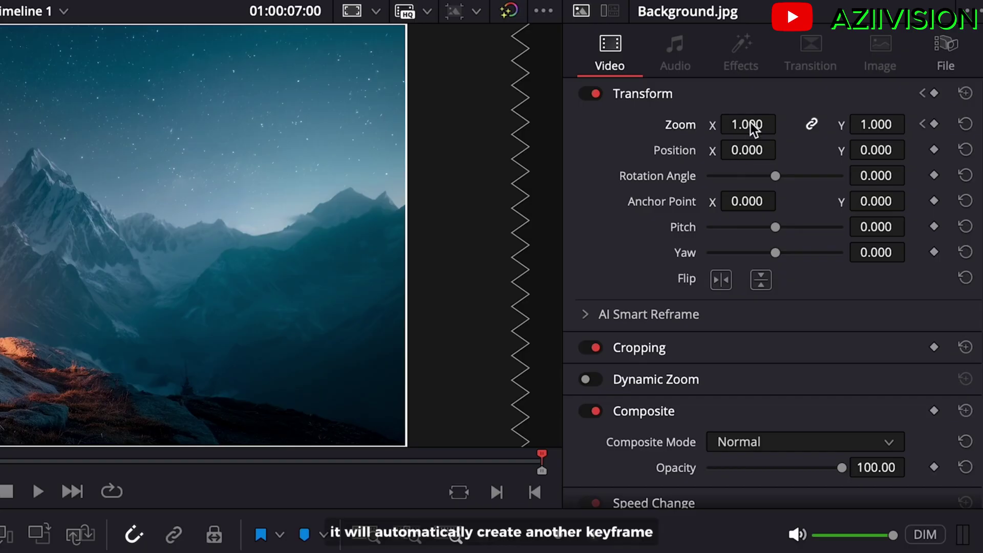
{"action": "left_click_drag", "start_coordinate": [823, 81], "coordinate": [829, 81]}
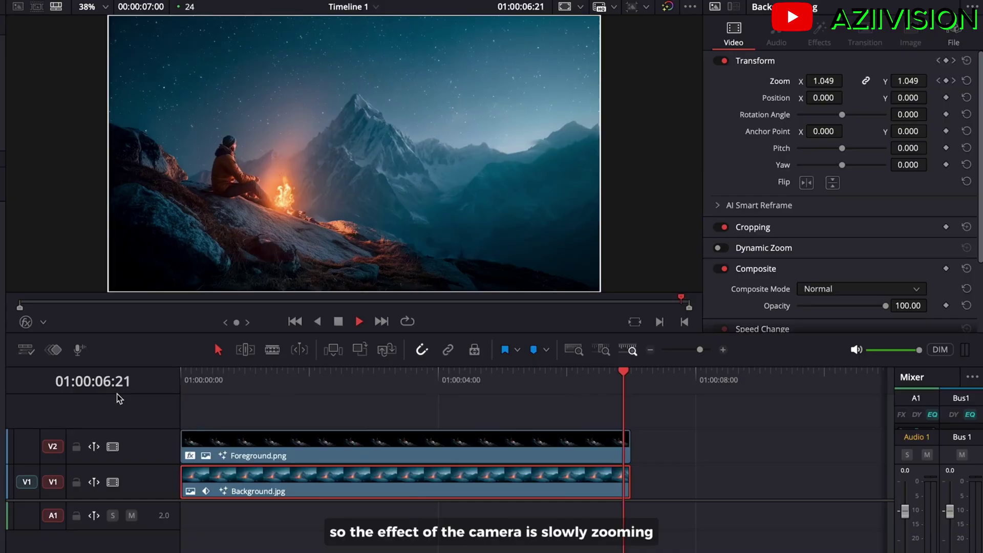
{"action": "key", "text": "Home"}
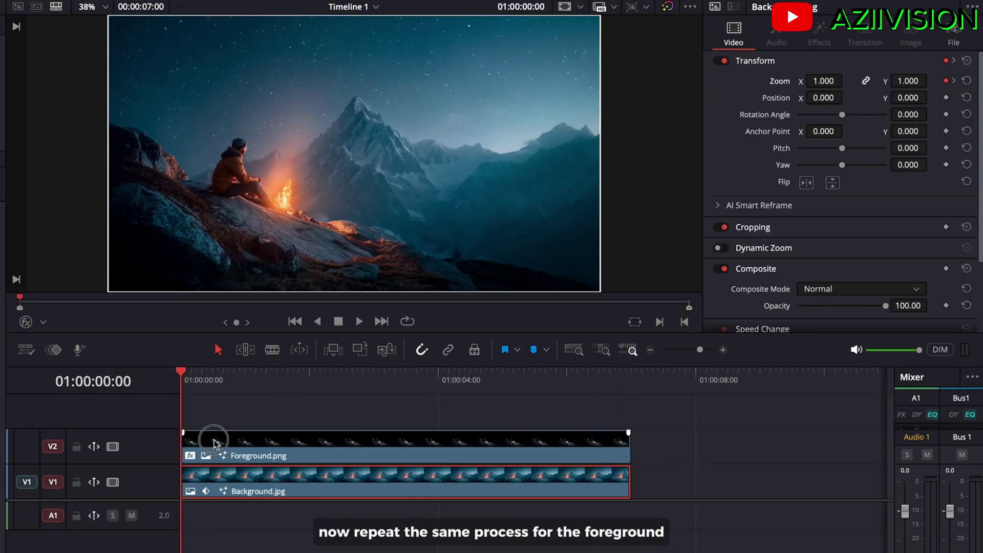
Keyframe Foreground.png zoom from 1.000 to 1.140 and preview the parallax full screen.
{"action": "left_click", "coordinate": [214, 442]}
{"action": "left_click", "coordinate": [946, 81]}
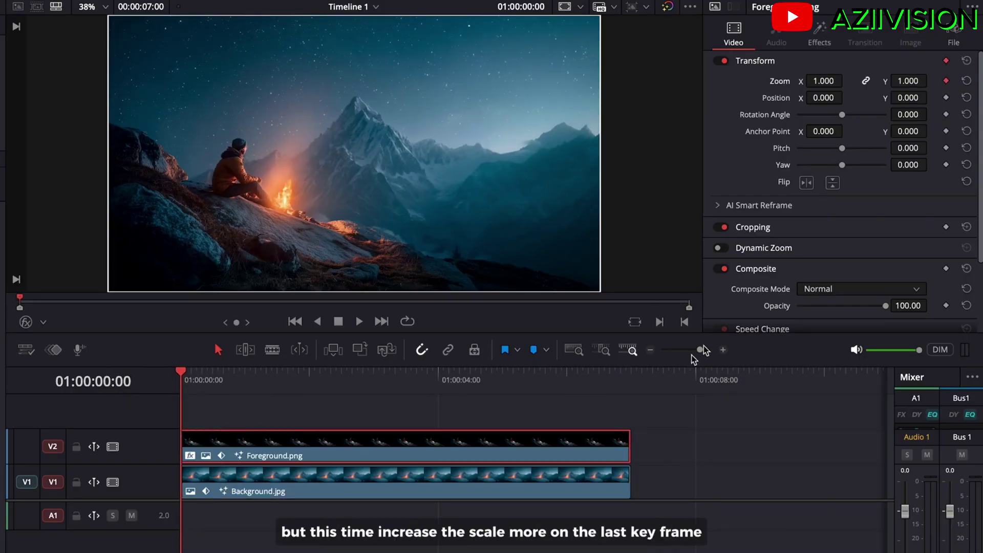
{"action": "left_click", "coordinate": [629, 374]}
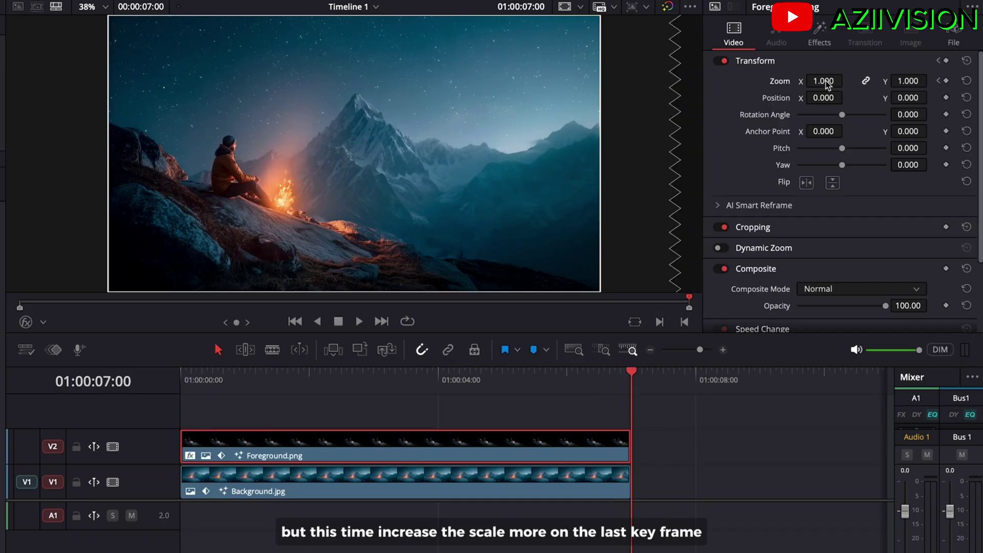
{"action": "left_click_drag", "start_coordinate": [825, 82], "coordinate": [834, 81]}
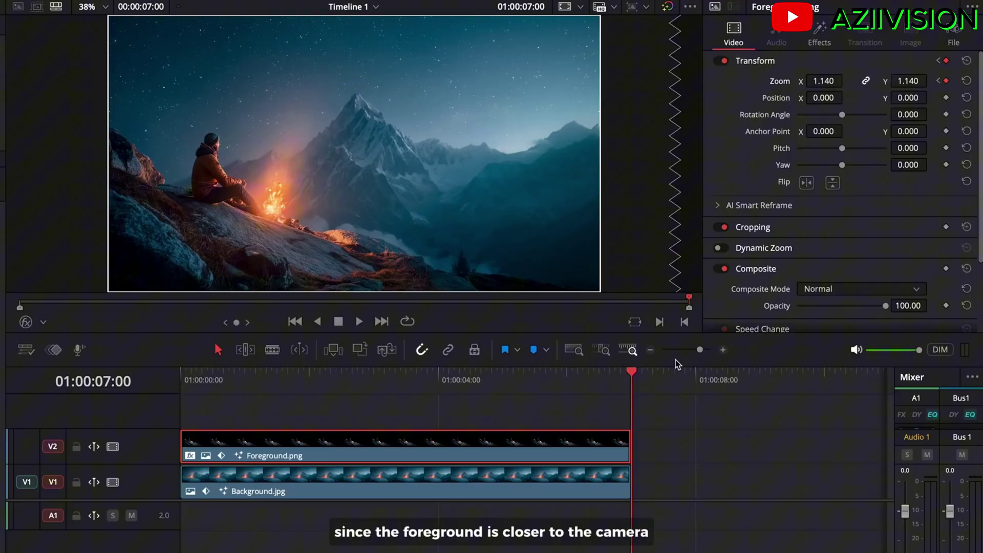
{"action": "left_click_drag", "start_coordinate": [587, 376], "coordinate": [241, 372]}
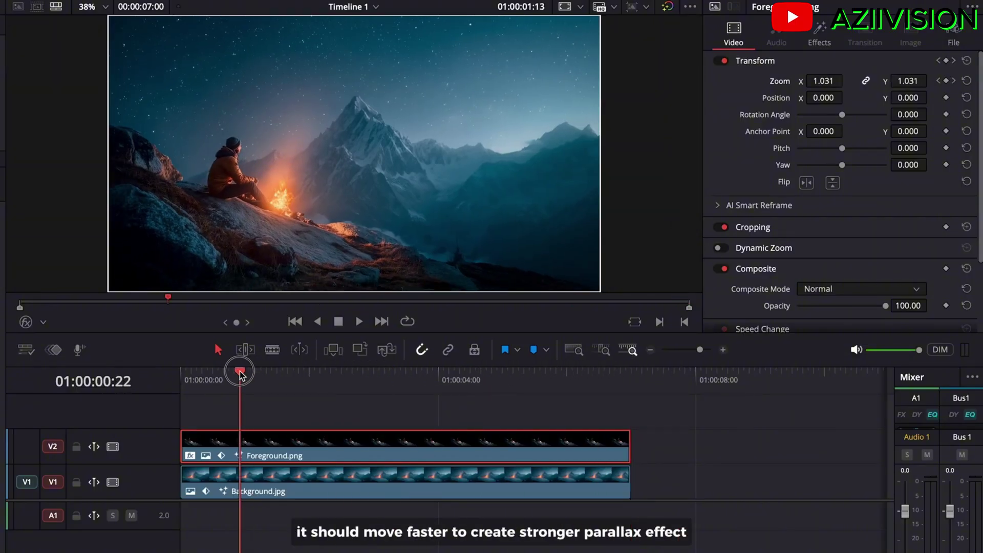
{"action": "key", "text": "ctrl+f"}
{"action": "key", "text": "space"}
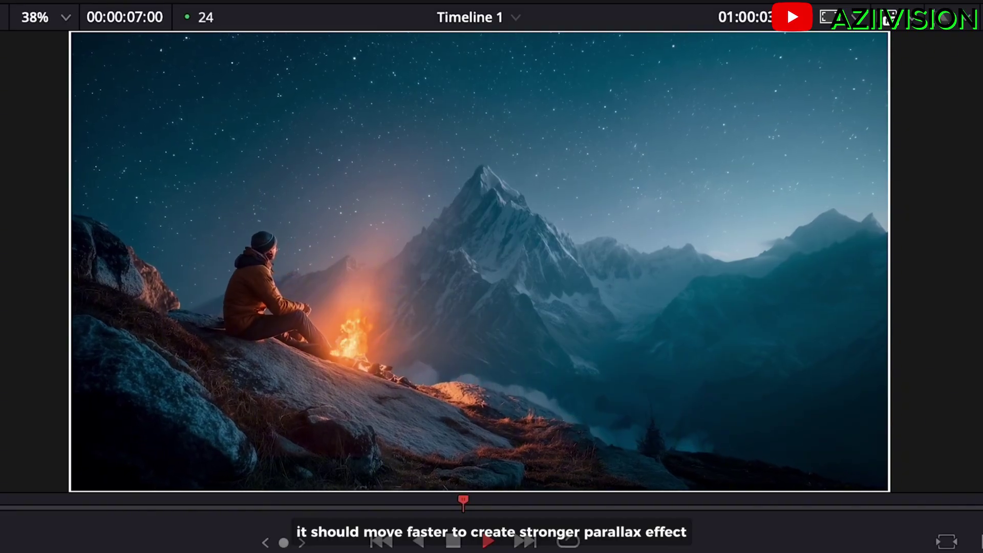
{"action": "key", "text": "ctrl+f"}
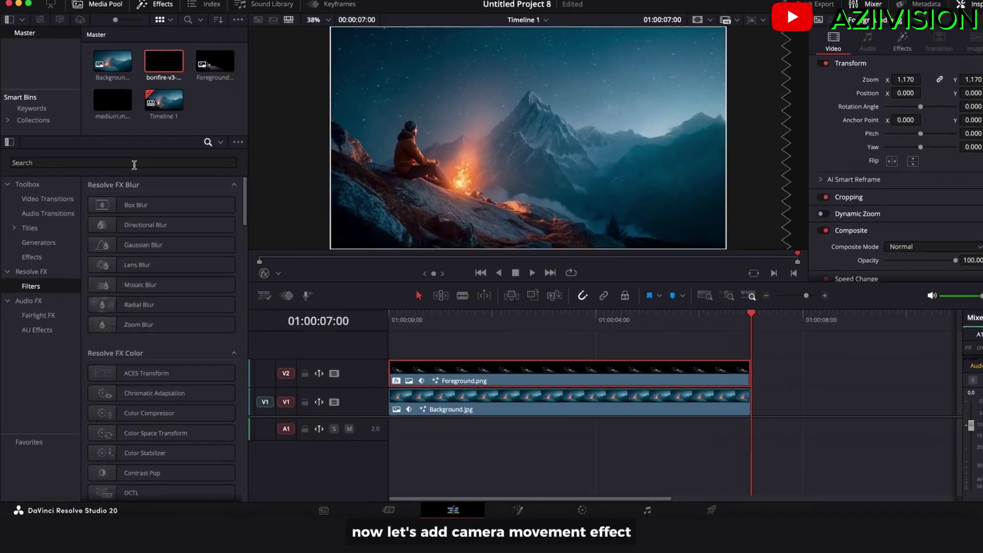
Apply the Camera Shake effect to Background.jpg.
{"action": "left_click", "coordinate": [127, 173]}
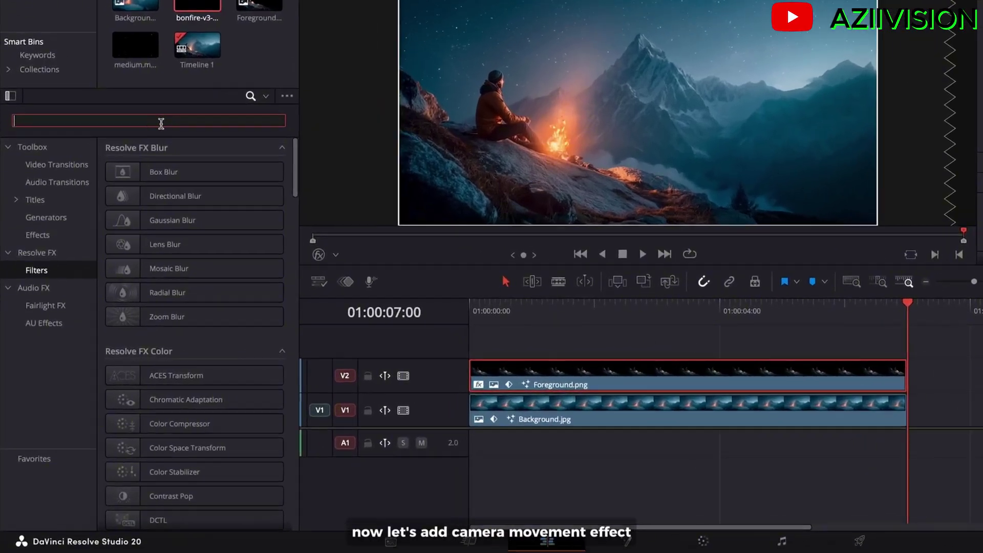
{"action": "type", "text": "camera"}
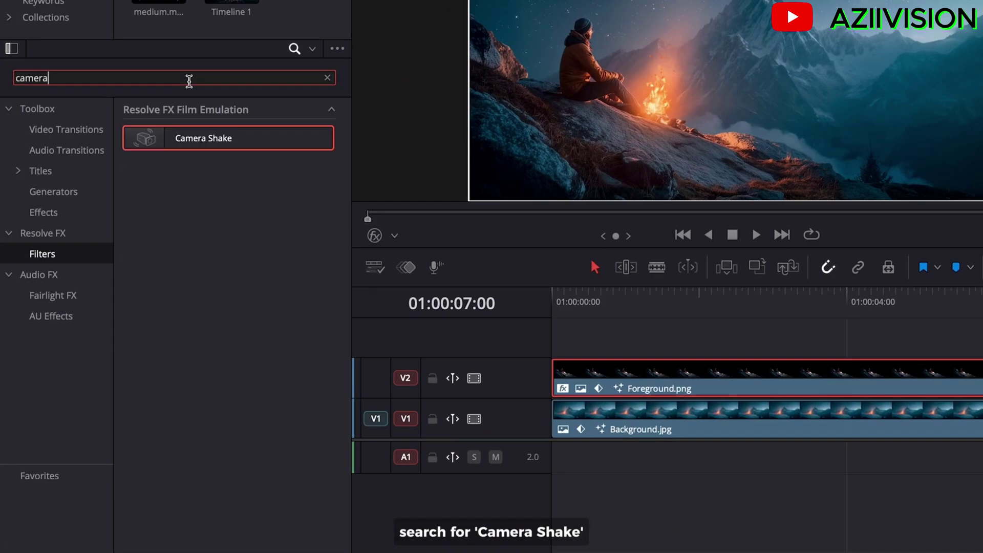
{"action": "left_click_drag", "start_coordinate": [186, 138], "coordinate": [633, 409]}
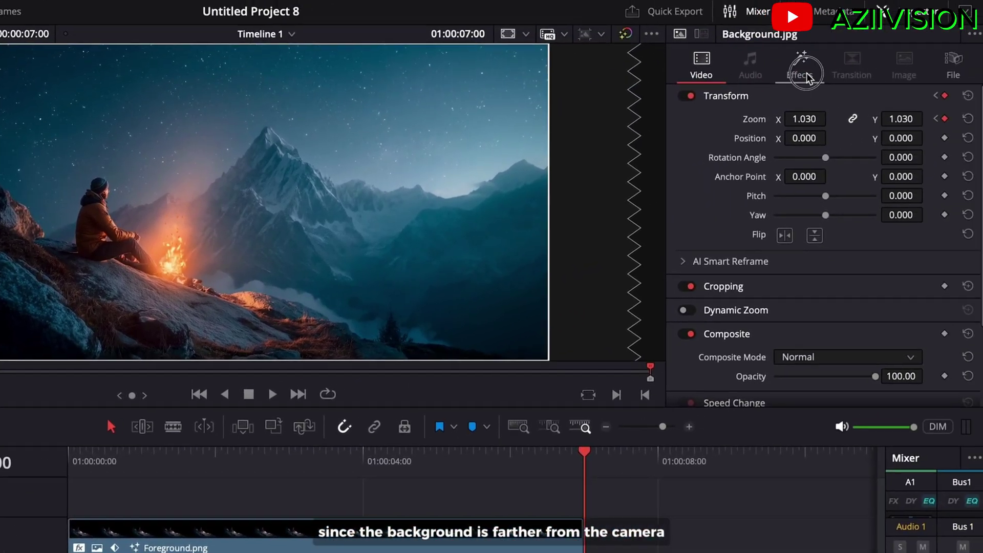
Set the background Camera Shake Motion Scale to 0.500, and add Camera Shake to Foreground.png.
{"action": "left_click", "coordinate": [798, 72]}
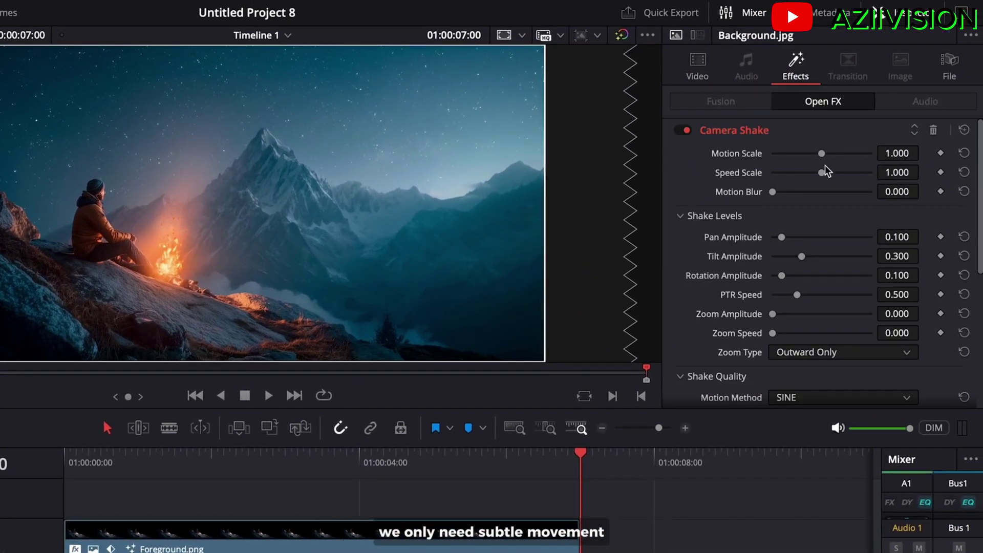
{"action": "left_click", "coordinate": [896, 153]}
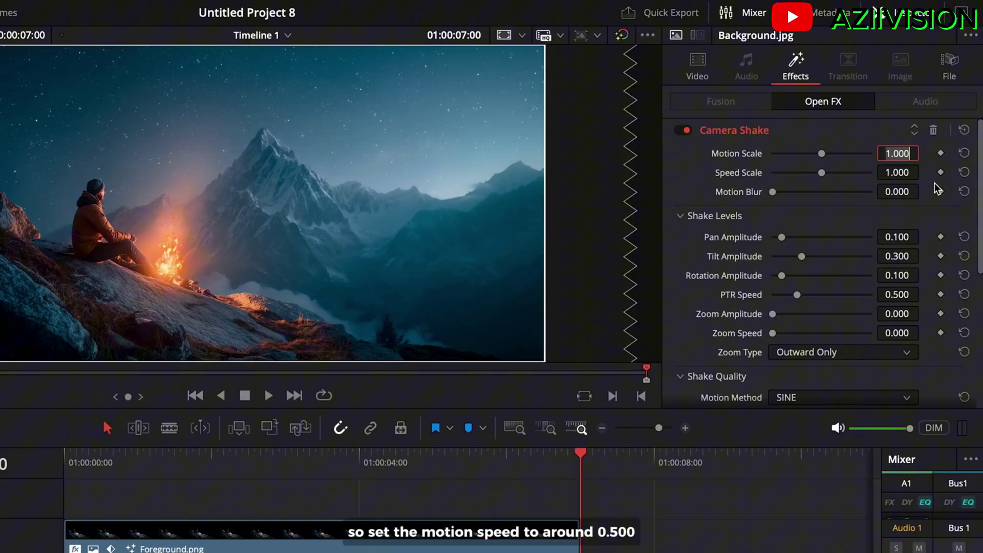
{"action": "type", "text": "0.5"}
{"action": "key", "text": "Return"}
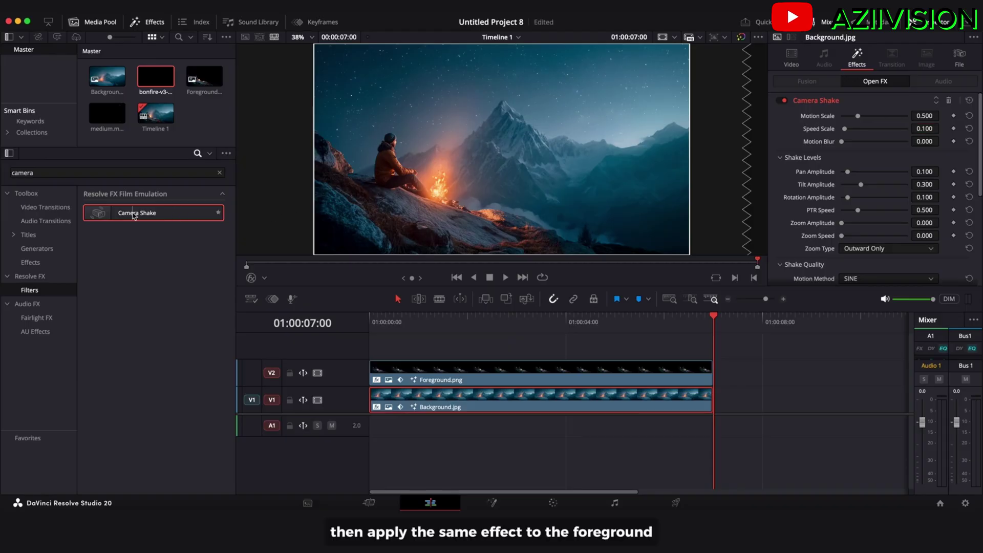
{"action": "left_click_drag", "start_coordinate": [135, 215], "coordinate": [475, 370]}
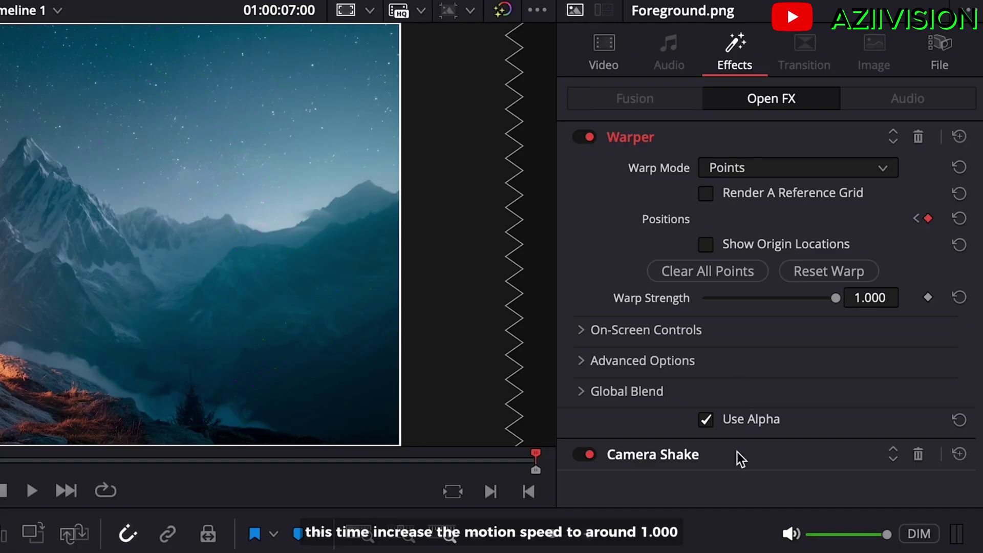
Expand the Camera Shake settings for Foreground.png in the Inspector.
{"action": "left_click", "coordinate": [737, 453]}
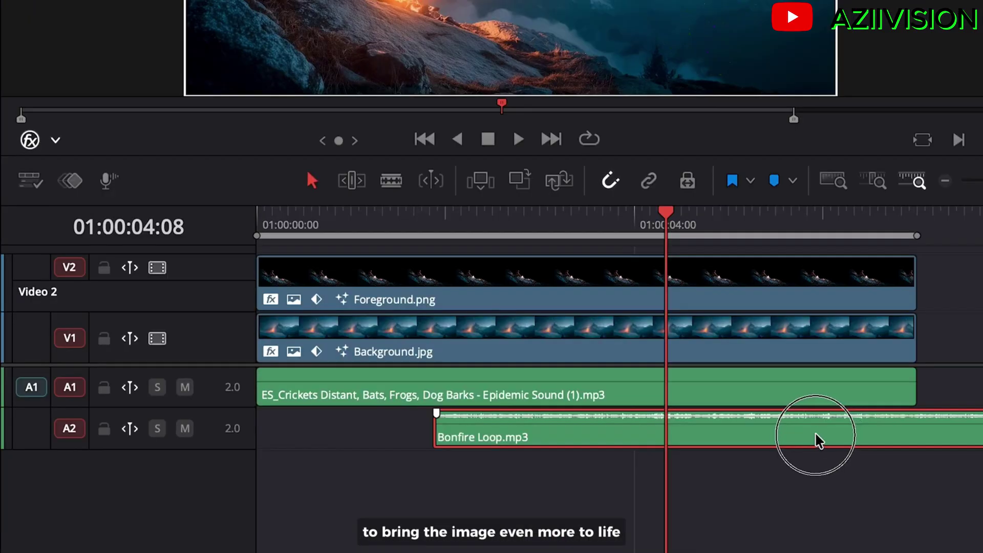
Extend the Bonfire Loop sound's left edge back to the timeline start.
{"action": "left_click_drag", "start_coordinate": [815, 438], "coordinate": [640, 427]}
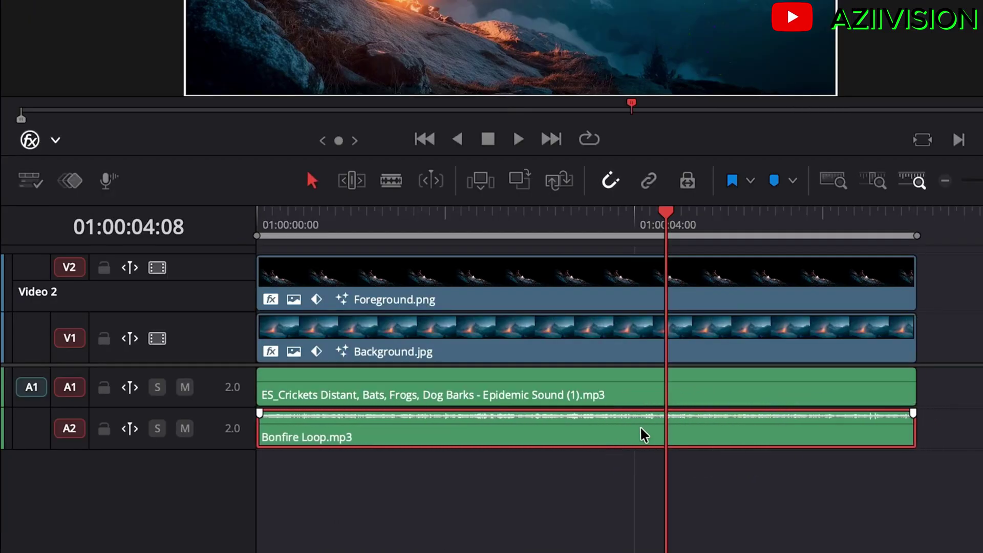